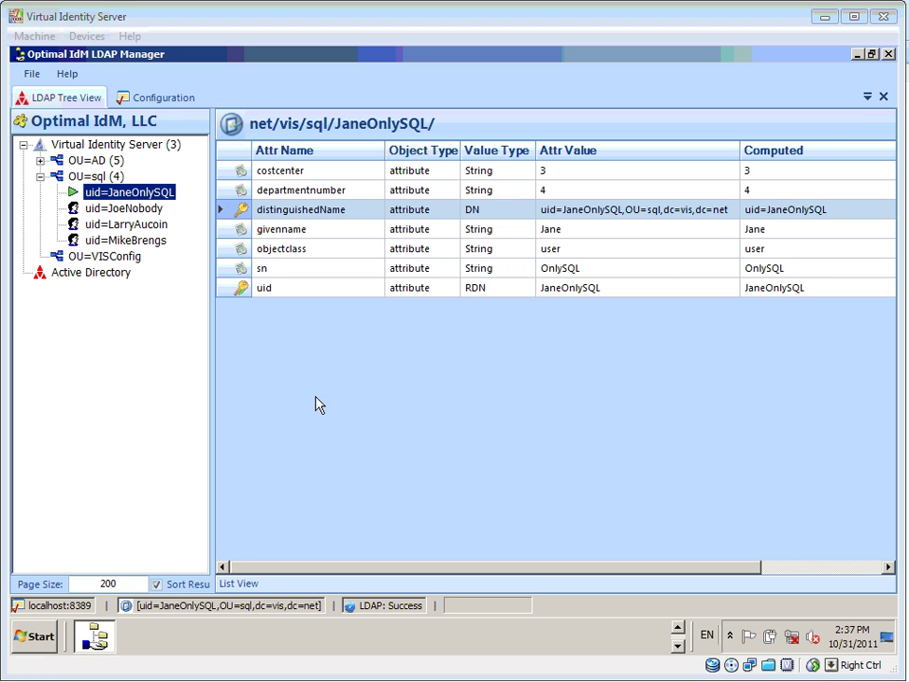
Inspect the attributes of user entries in OU=sql and in the Employees unit under OU=AD.
click(112, 214)
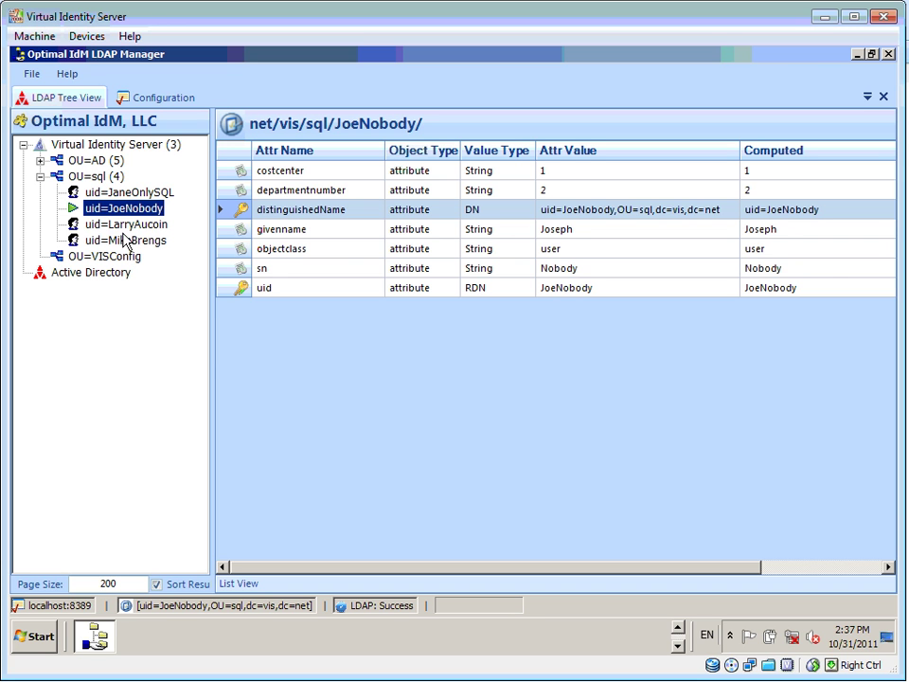
double_click(94, 160)
click(127, 196)
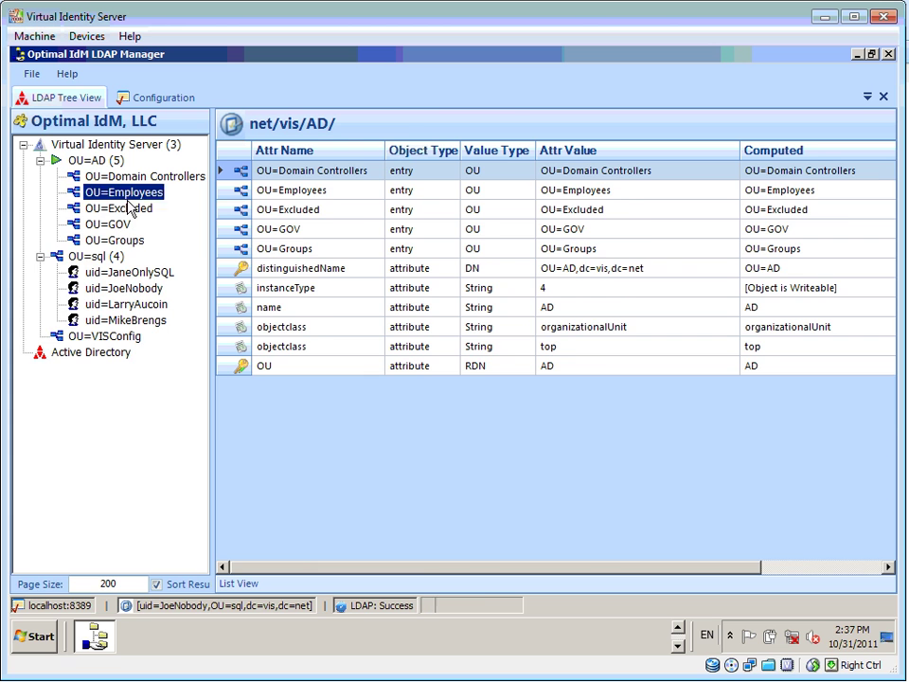
click(144, 336)
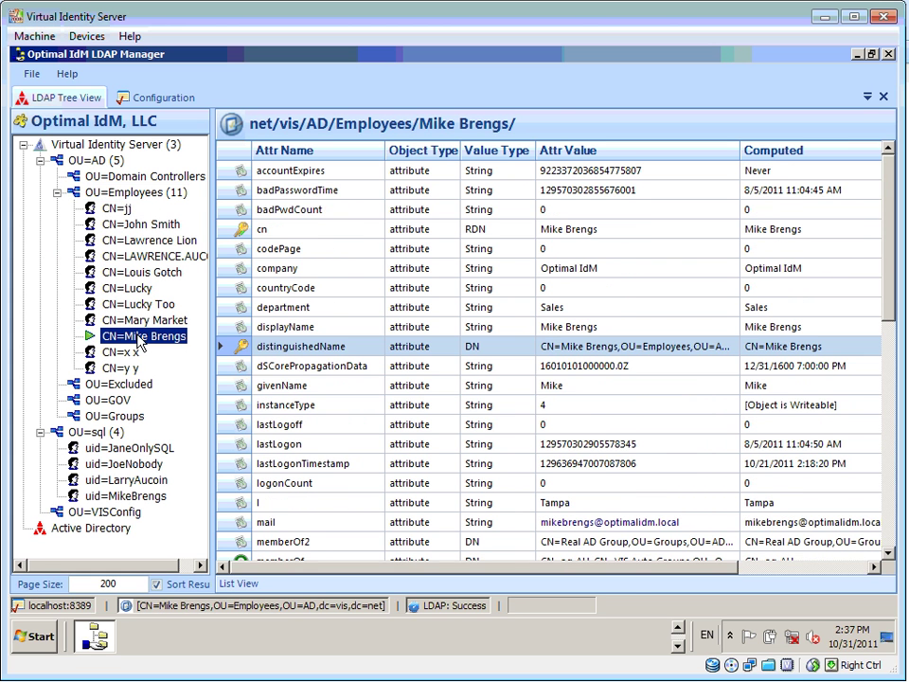
click(157, 254)
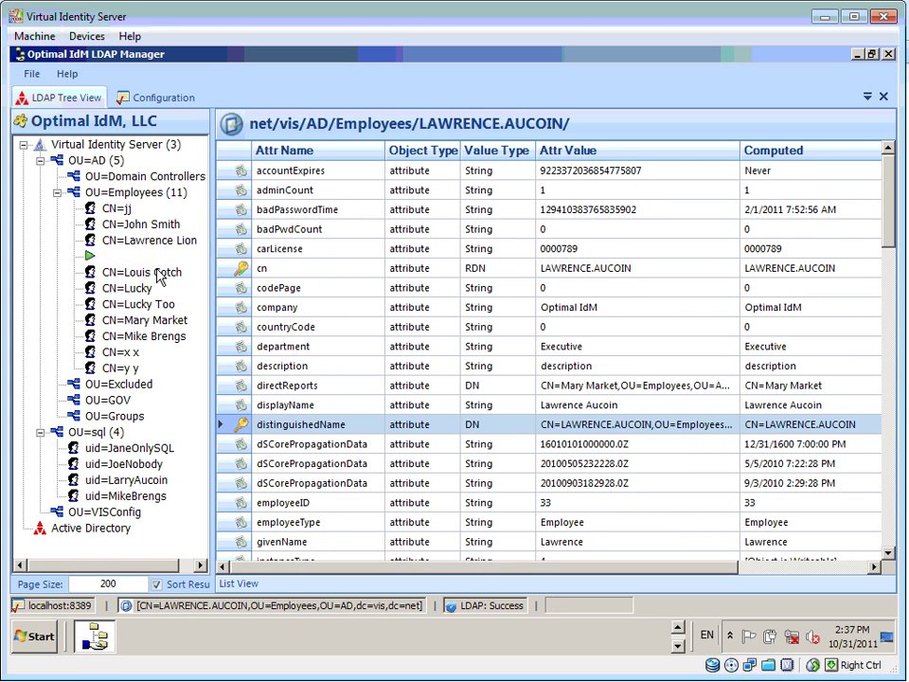
Narrow the Attr Value and Computed columns to expose VIS Source, and compare that column for an SQL and an AD user entry.
drag(742, 151, 657, 150)
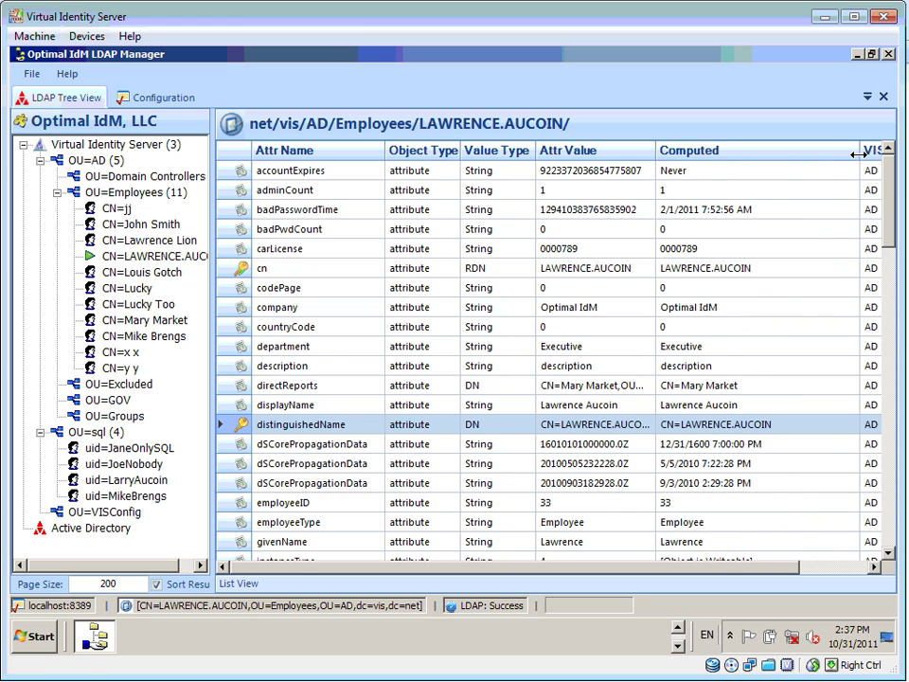
drag(858, 153, 755, 150)
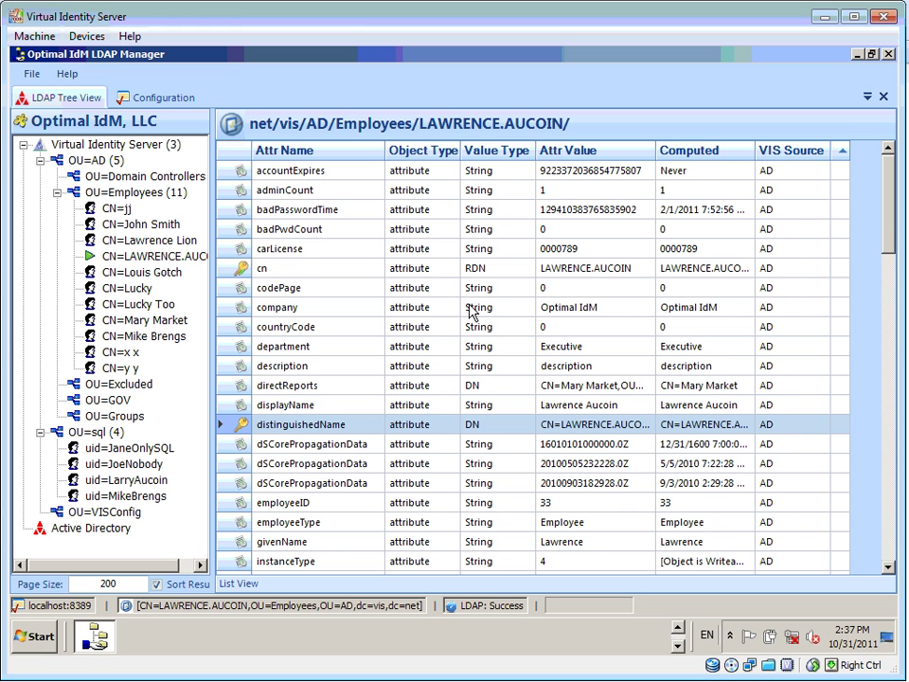
click(131, 481)
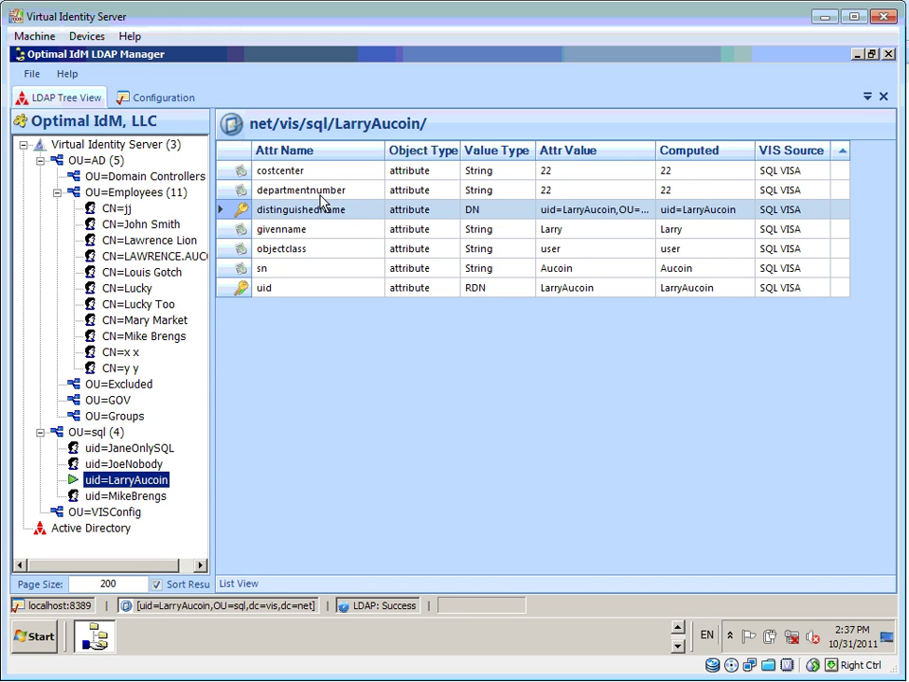
click(144, 336)
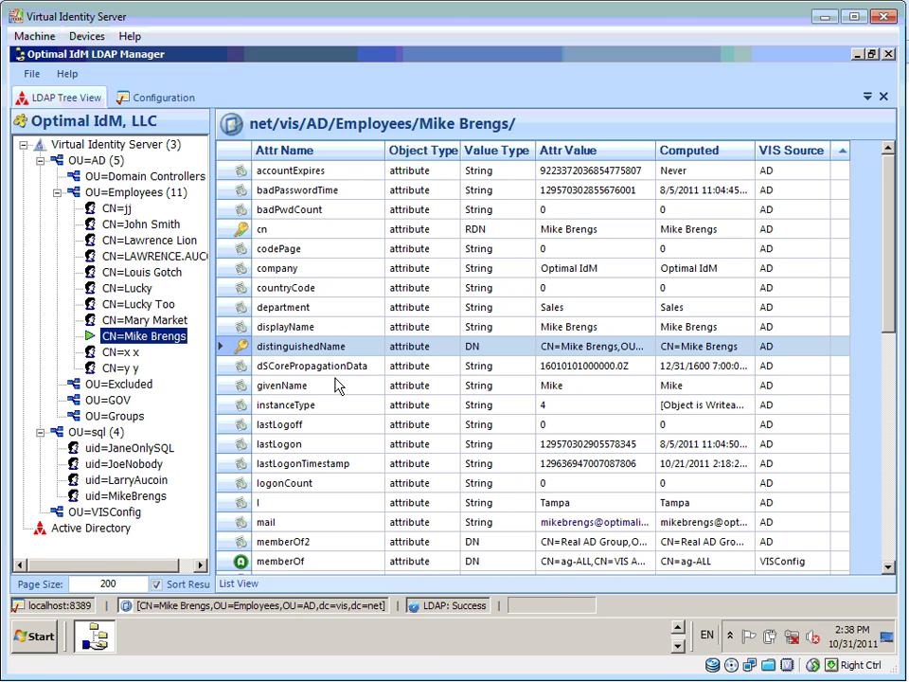
Switch to the VIS XML Configuration window and review the SQL VISA's settings in the AD VISA SET.
click(678, 645)
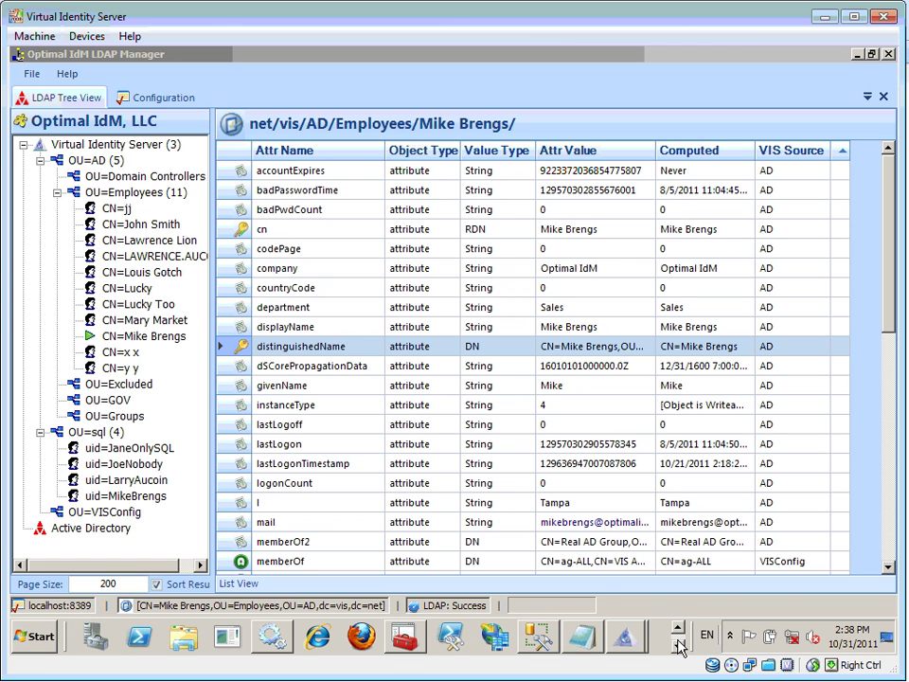
mouse_move(621, 631)
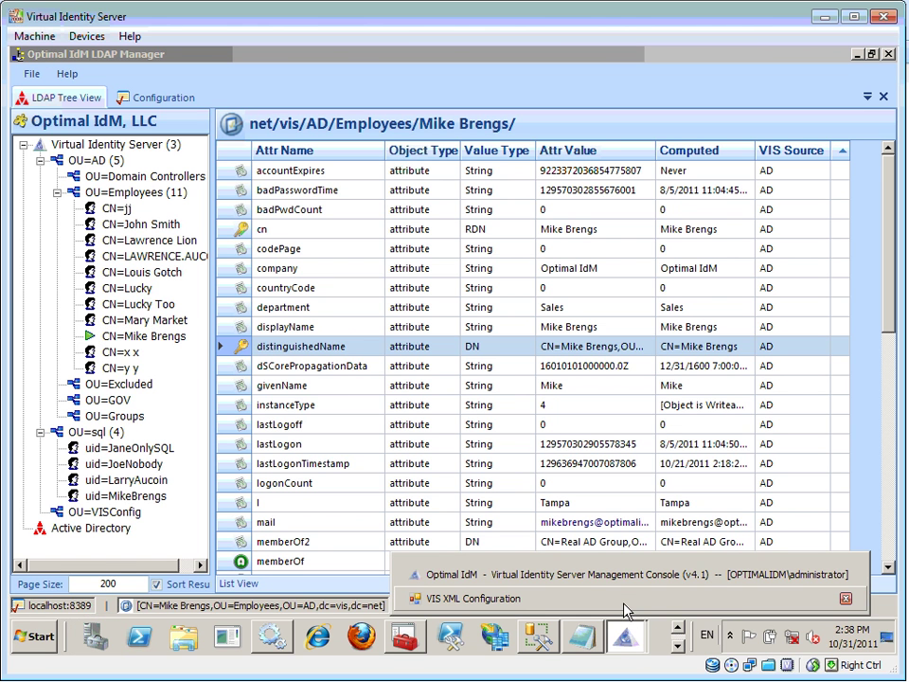
click(606, 599)
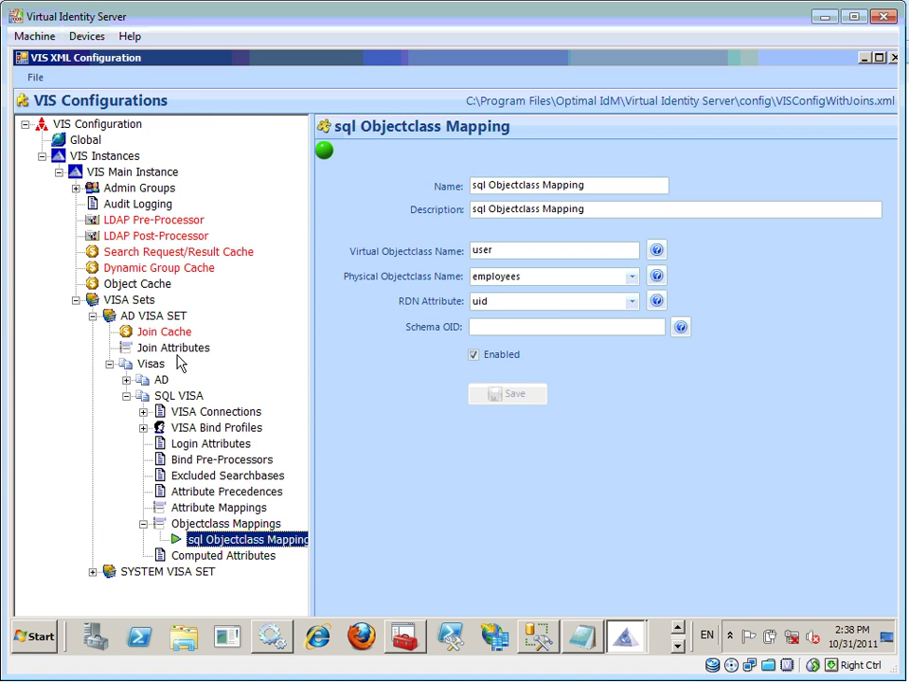
click(127, 397)
click(127, 396)
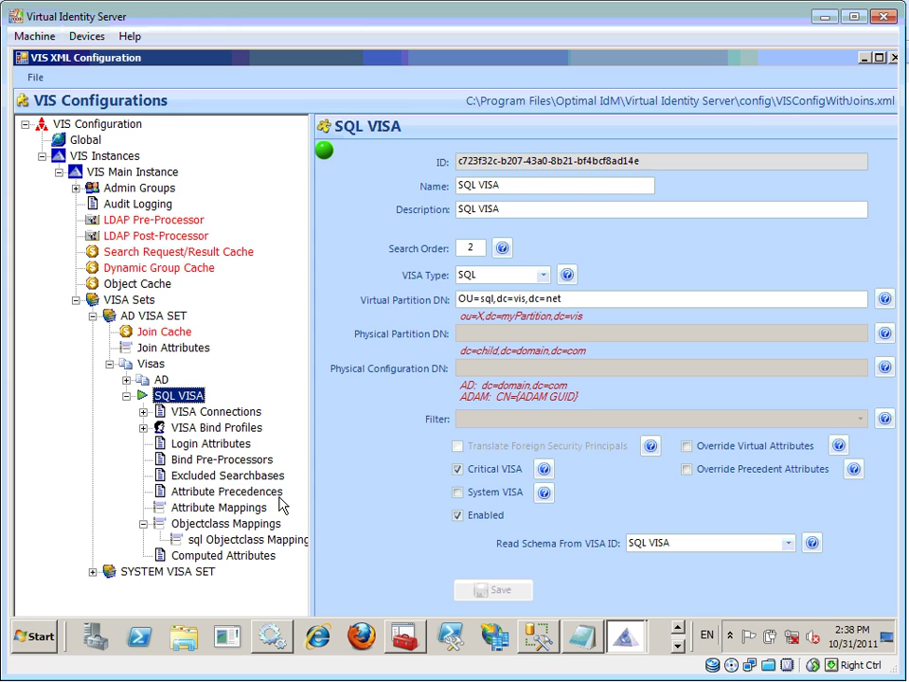
click(128, 397)
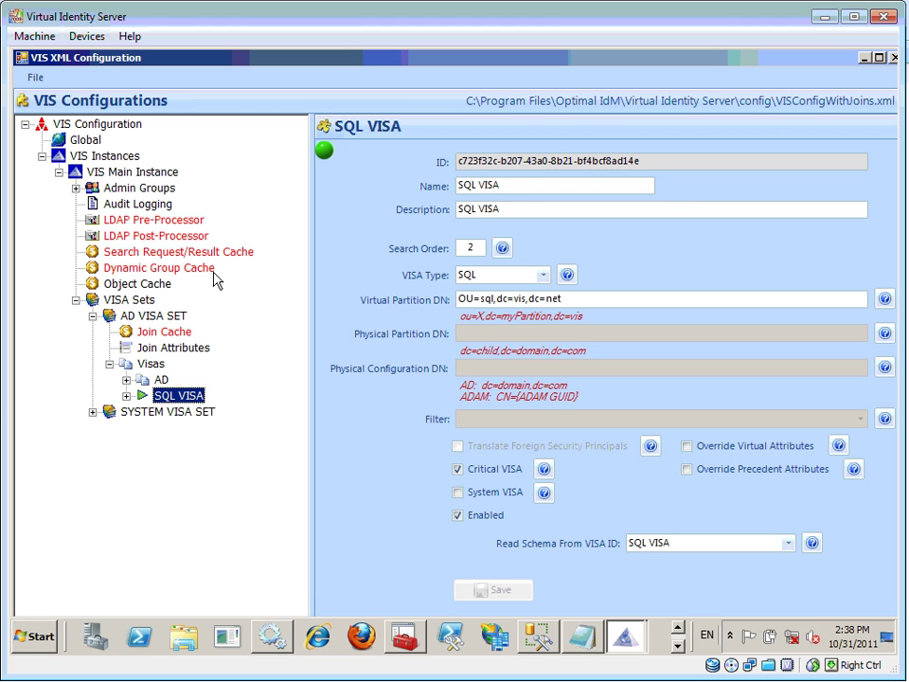
click(157, 222)
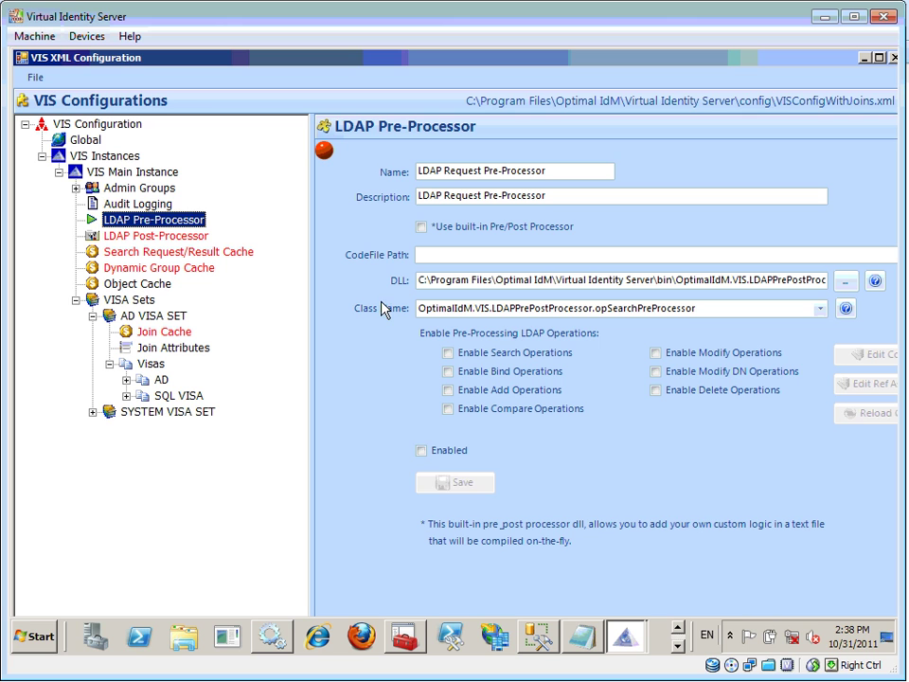
click(431, 454)
click(428, 451)
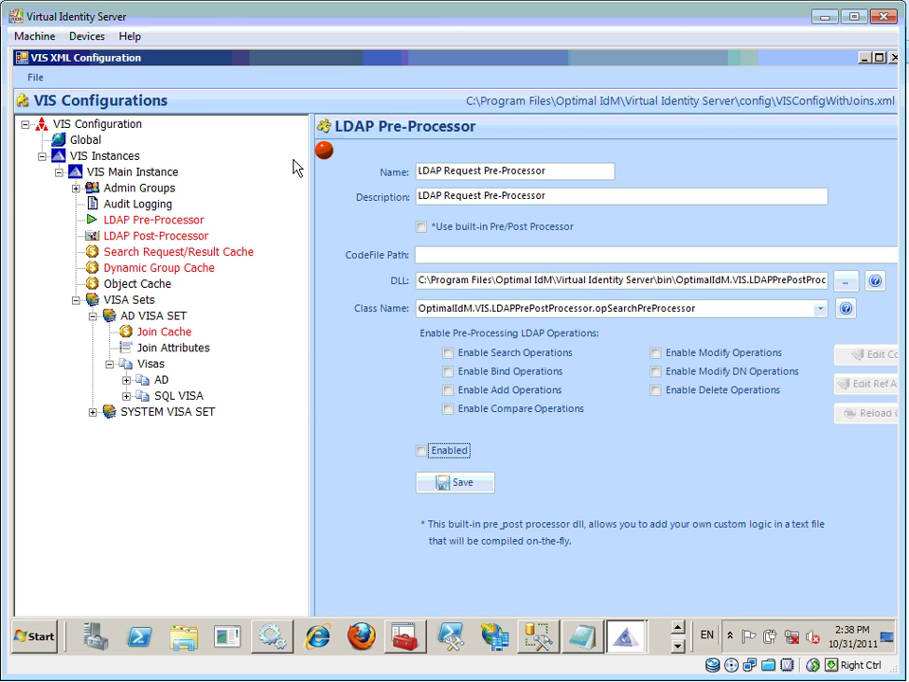
click(142, 349)
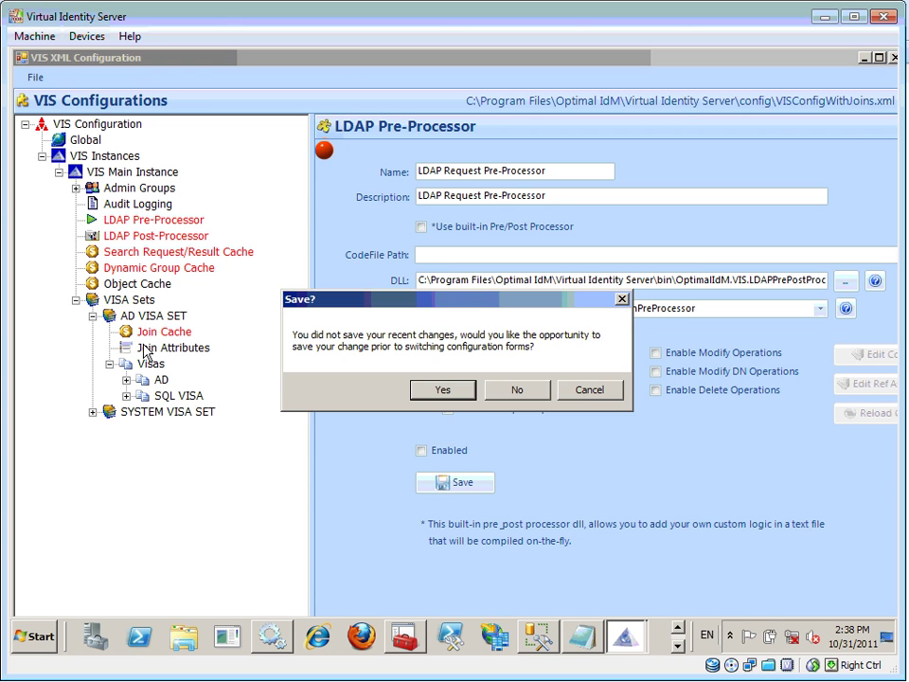
click(515, 392)
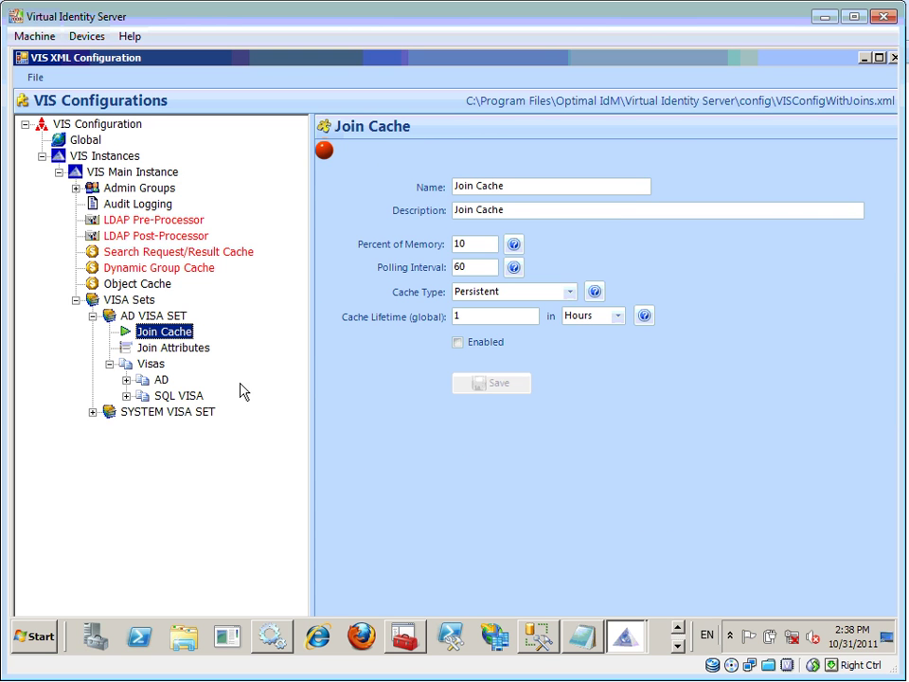
Start the Join Wizard on the AD VISA SET's Join Attributes and set the join objectclass to user.
click(170, 349)
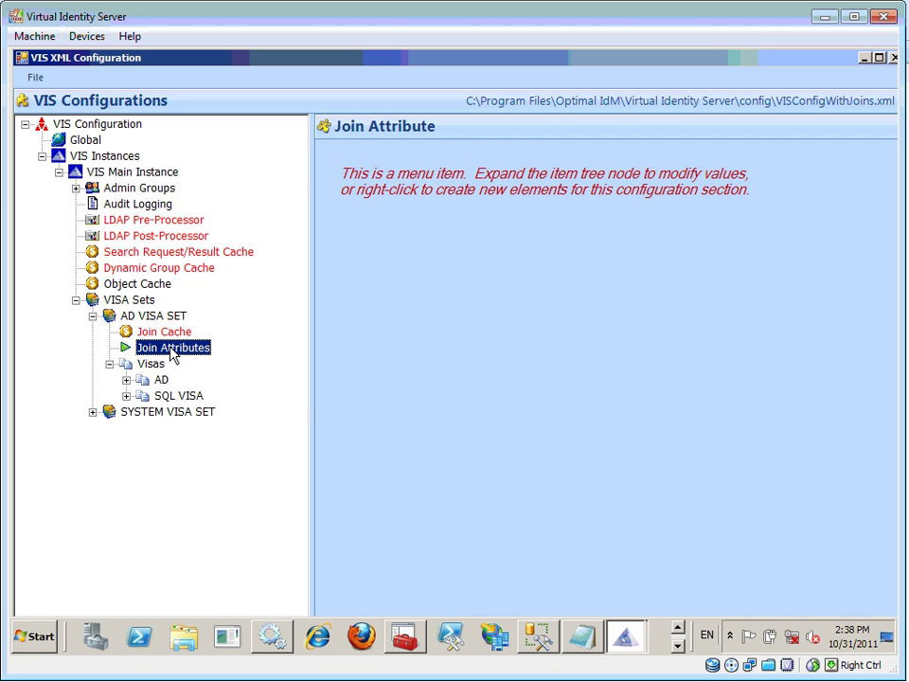
right_click(171, 350)
mouse_move(248, 386)
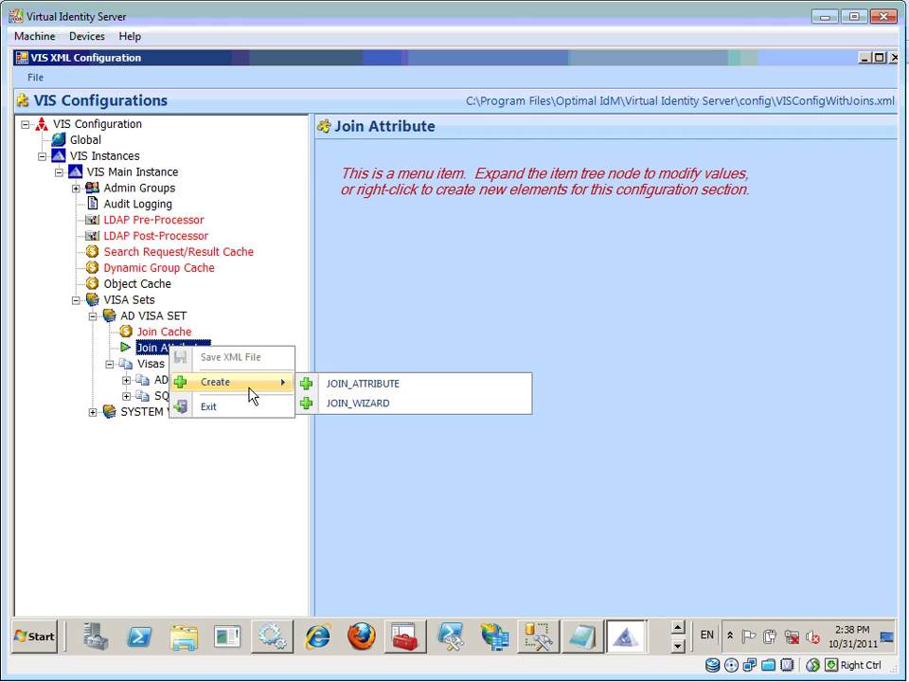
click(352, 404)
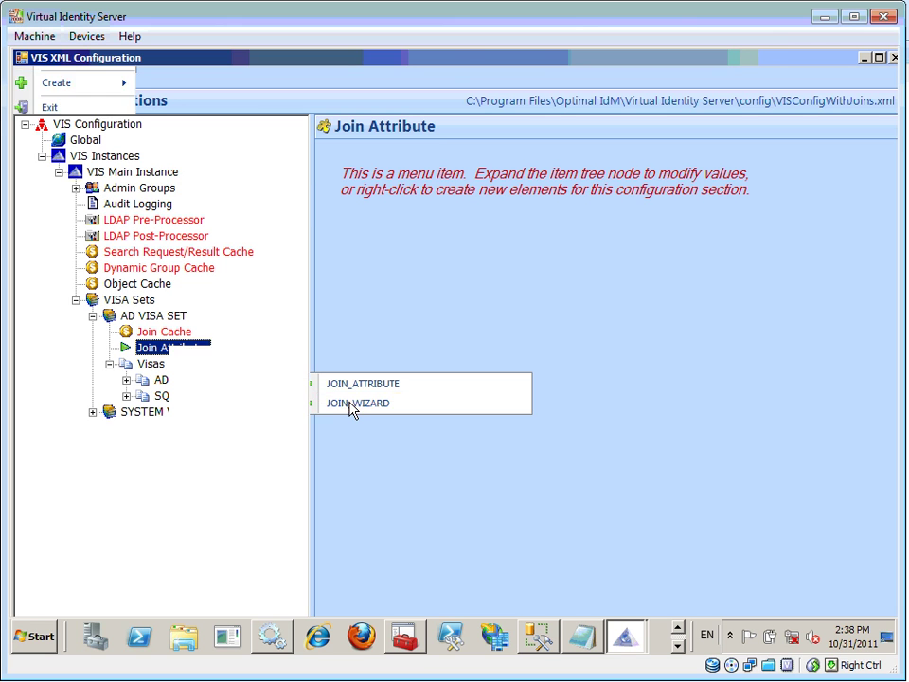
click(403, 254)
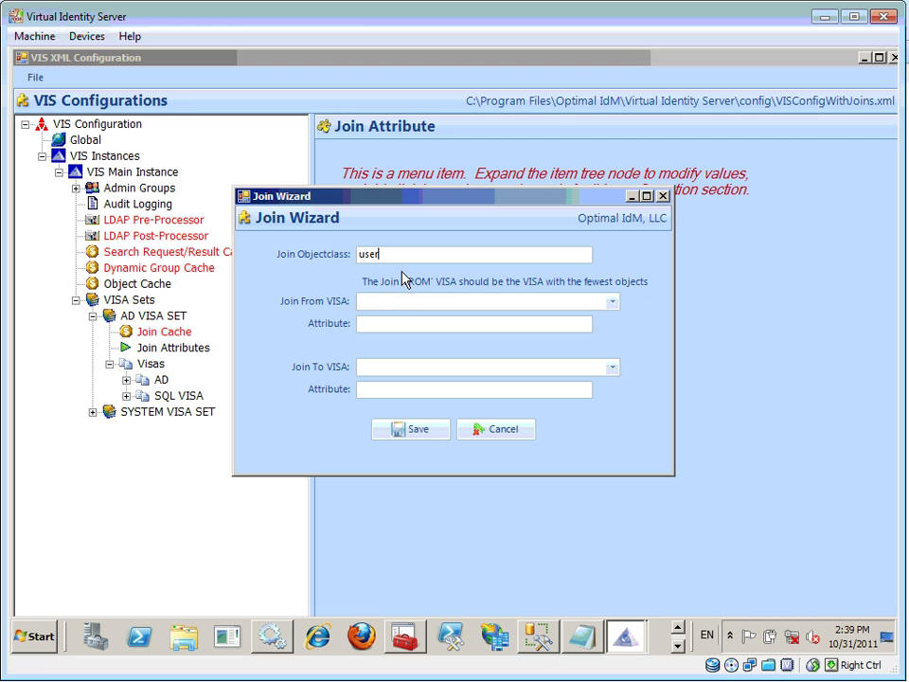
Set the join's source to the AD VISA with samaccountname as its attribute.
click(396, 302)
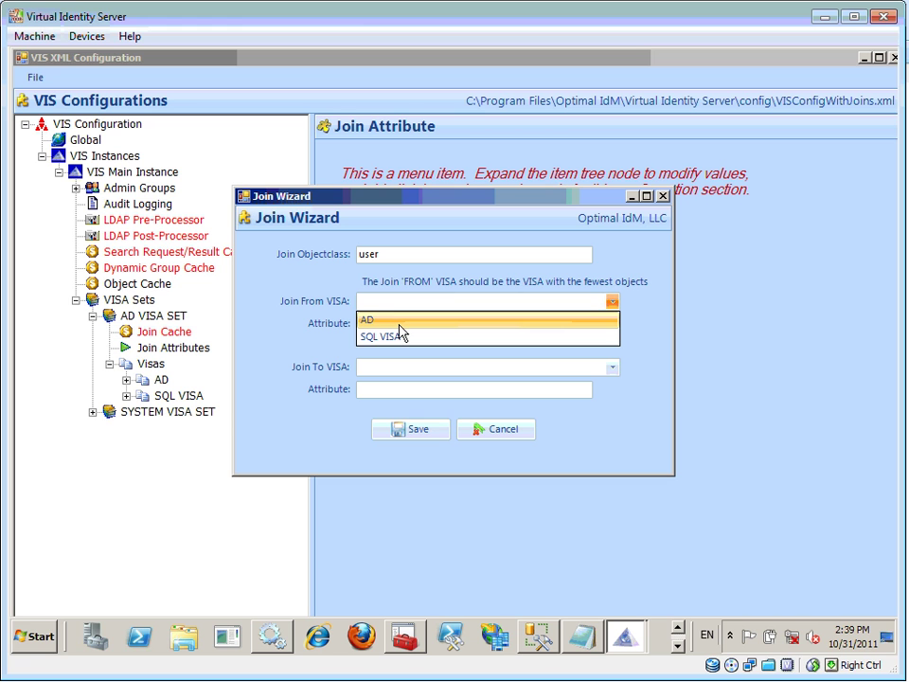
click(399, 326)
click(415, 324)
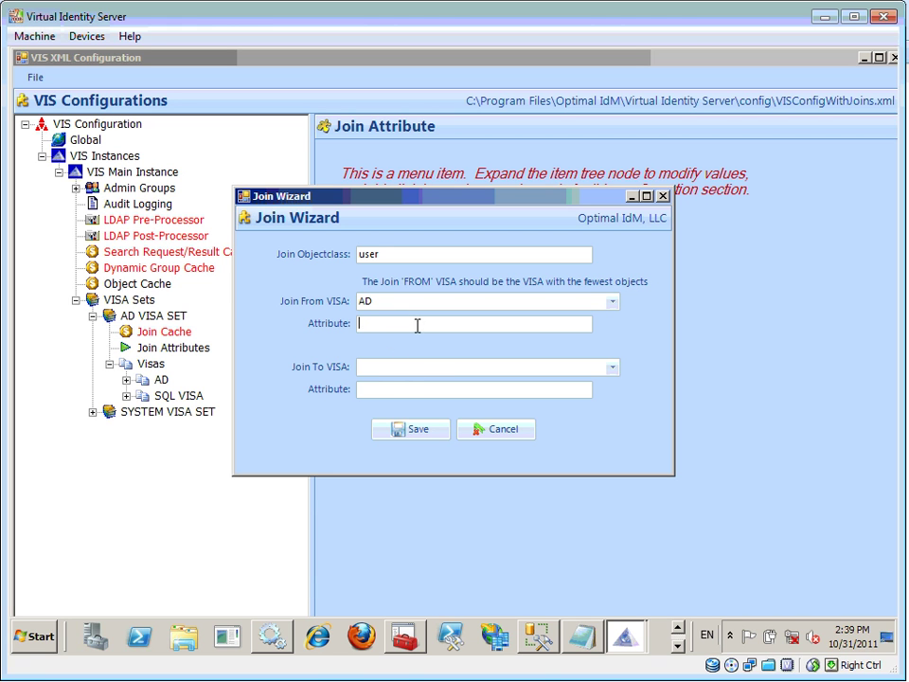
text(samaccountname)
Set the join's target to SQL VISA with uid as its attribute.
click(380, 370)
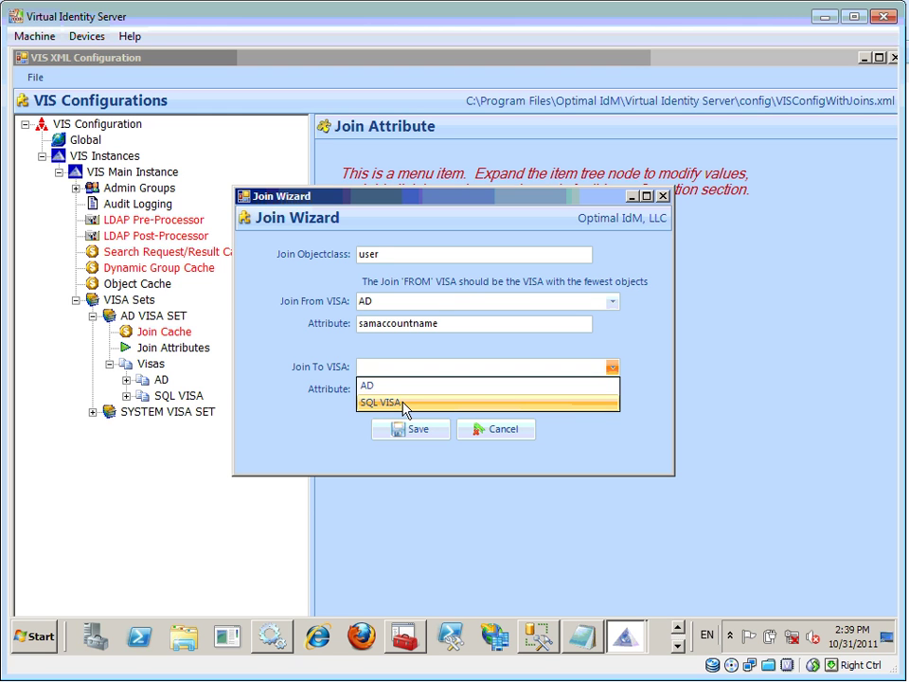
click(404, 402)
click(389, 390)
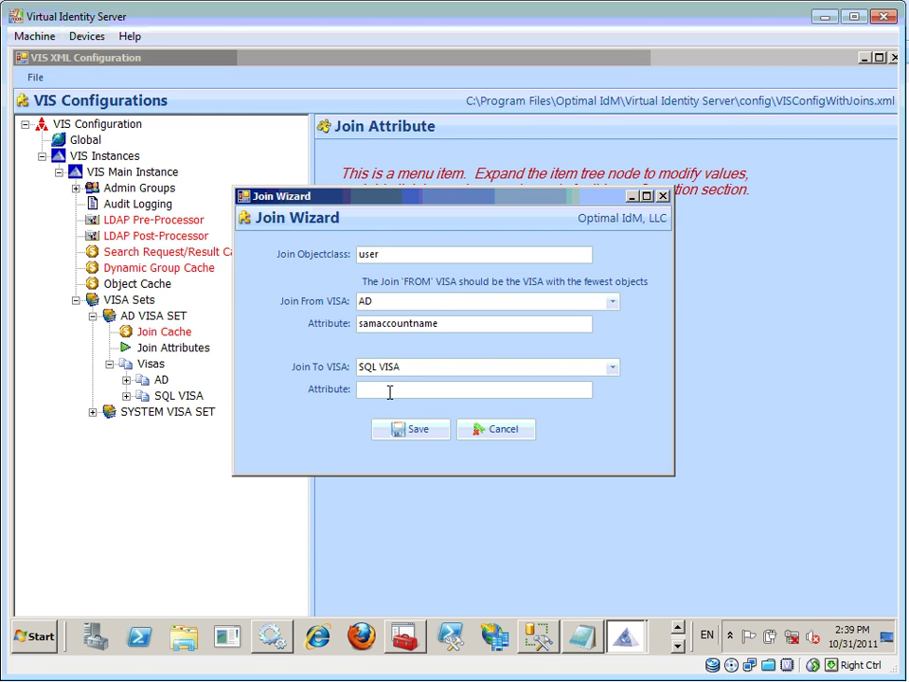
click(412, 367)
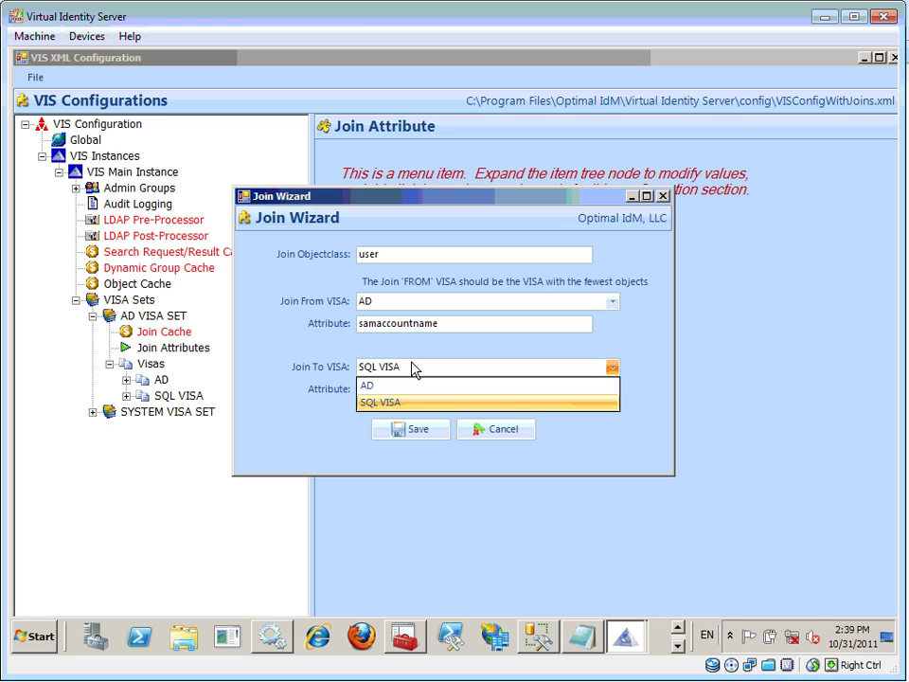
click(412, 369)
click(413, 396)
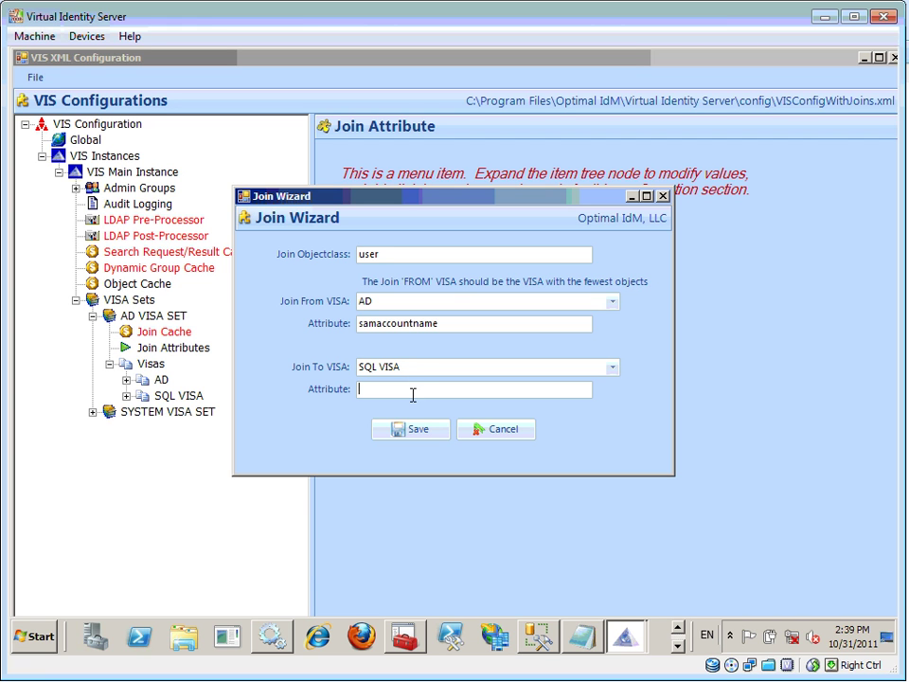
text(uid)
Check the uid column of dbo.employees in SQL Server Management Studio, and save the join back in VIS XML Configuration.
click(536, 637)
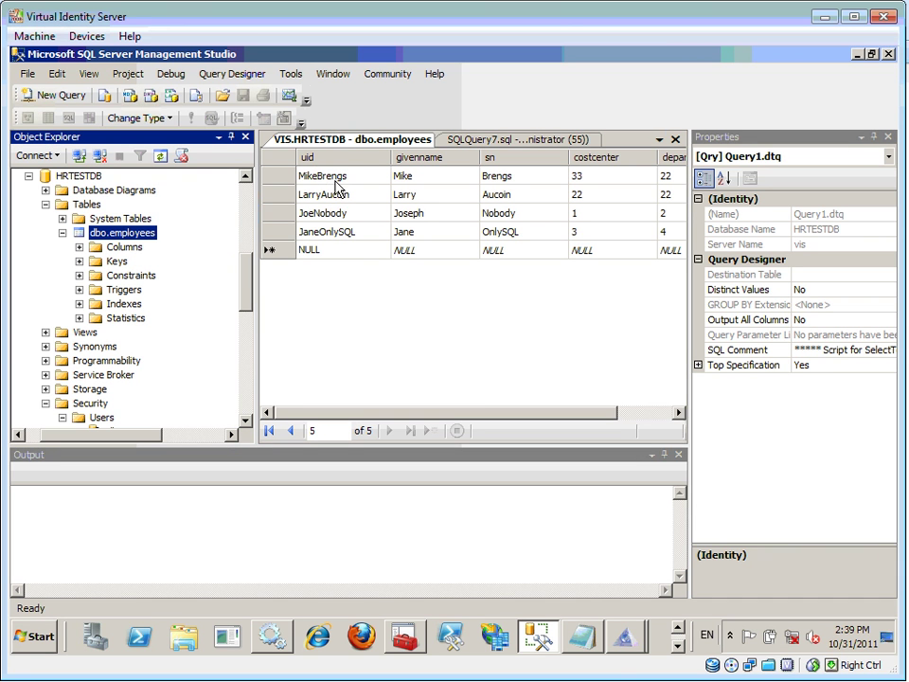
click(625, 640)
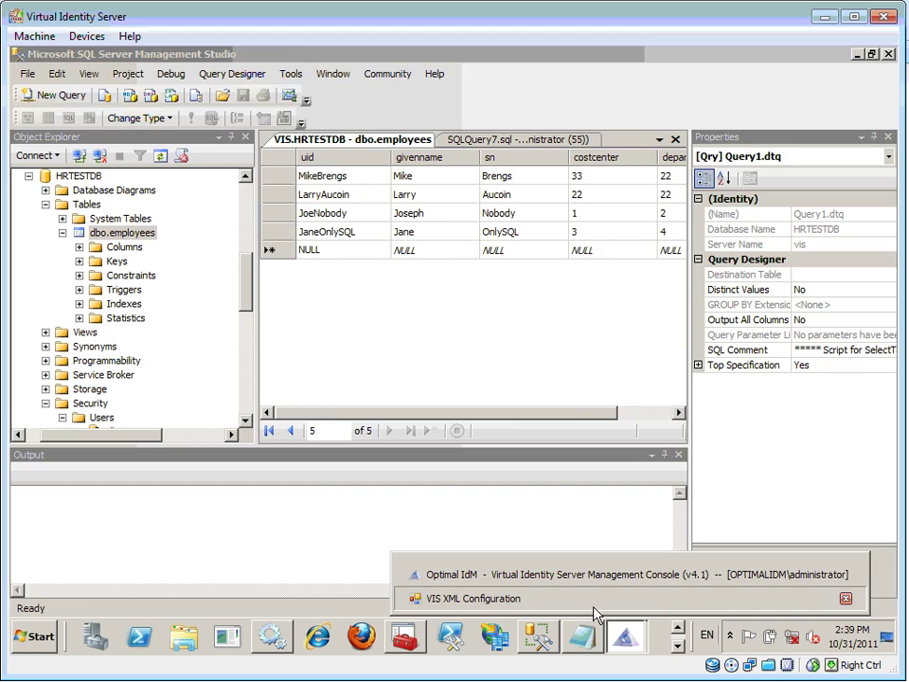
click(512, 653)
click(416, 430)
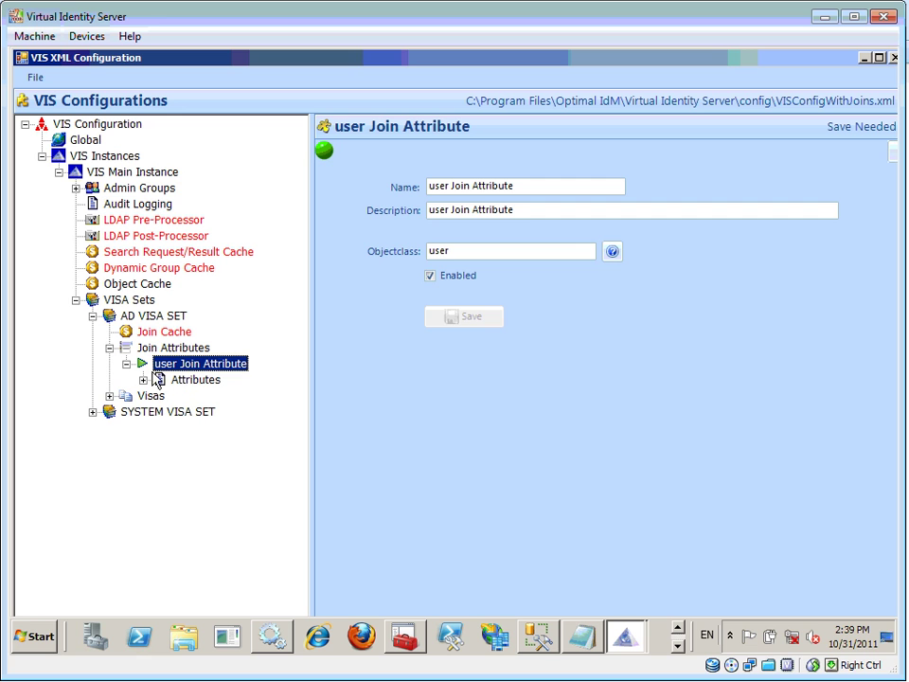
Examine the user join's SQL VISA and AD join attributes and the join from AD to SQL VISA.
click(185, 382)
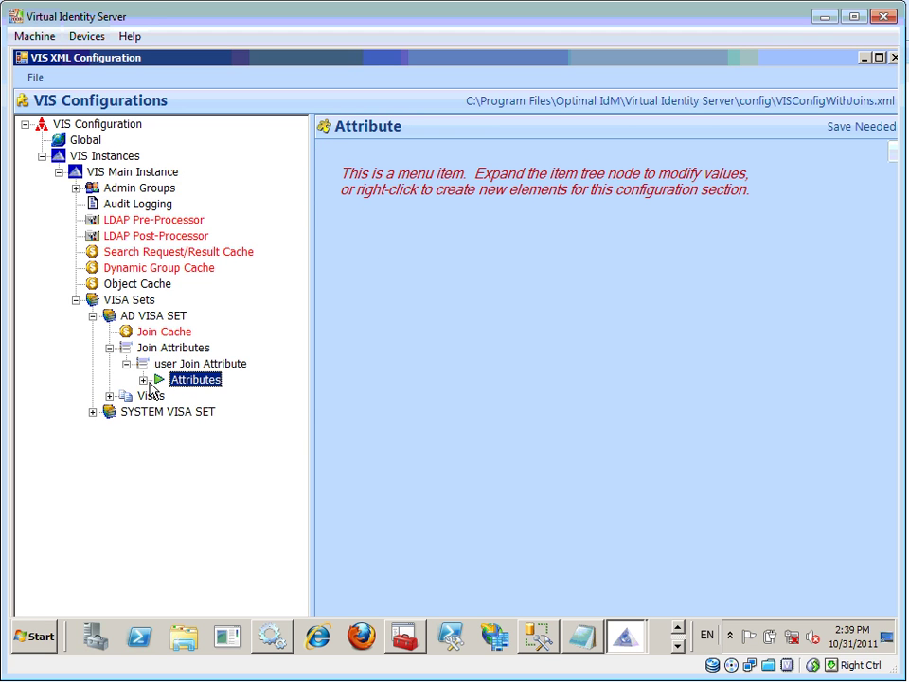
double_click(157, 379)
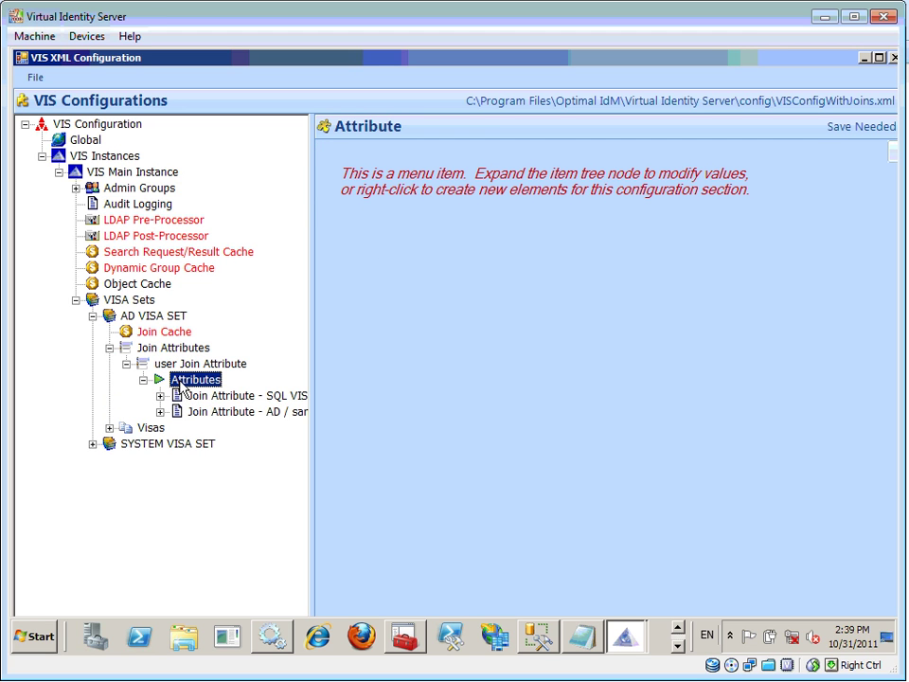
click(161, 396)
click(218, 398)
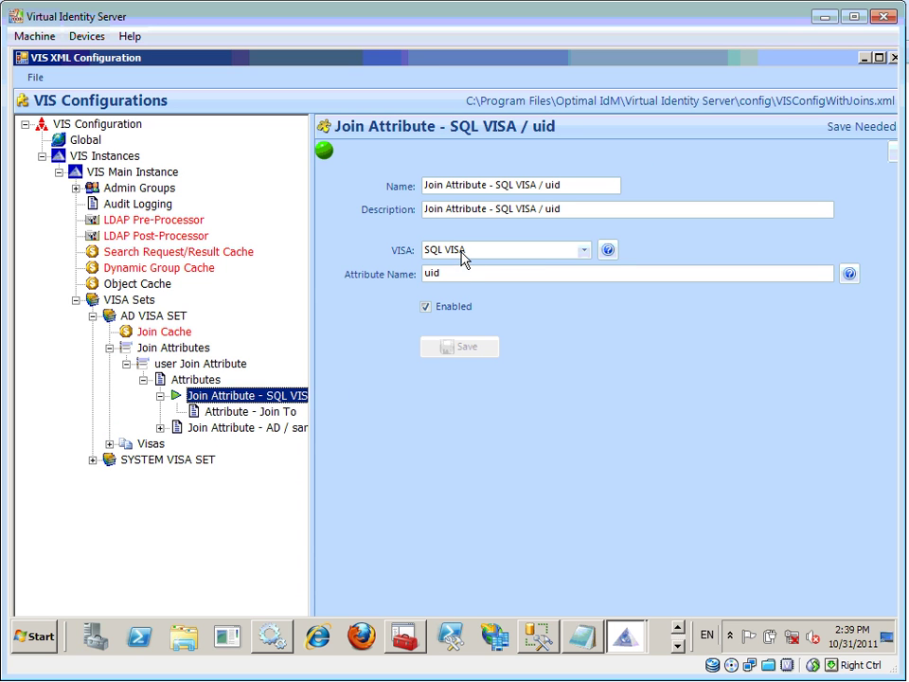
click(236, 411)
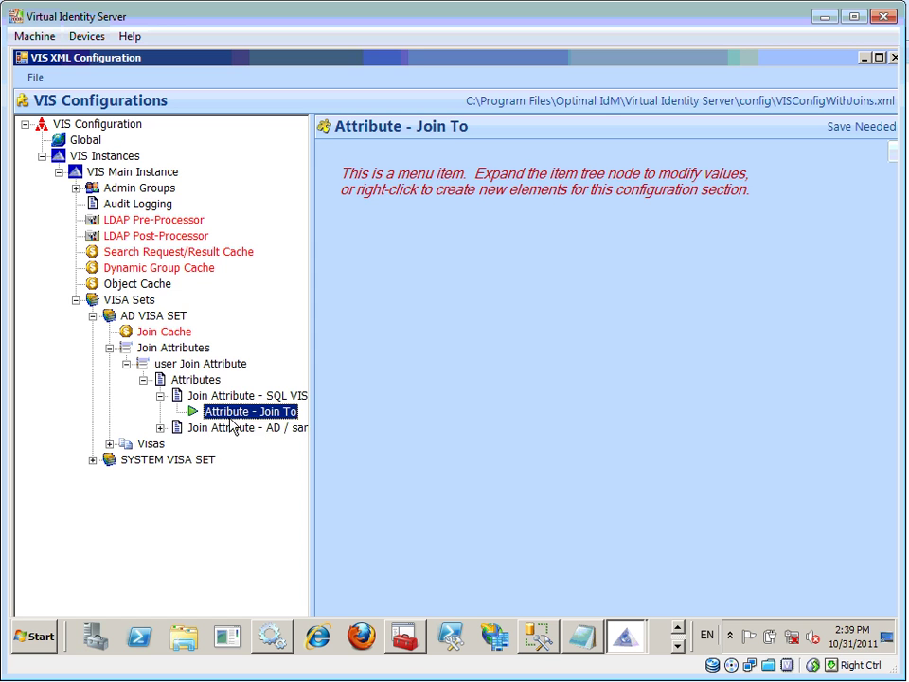
double_click(230, 431)
click(227, 445)
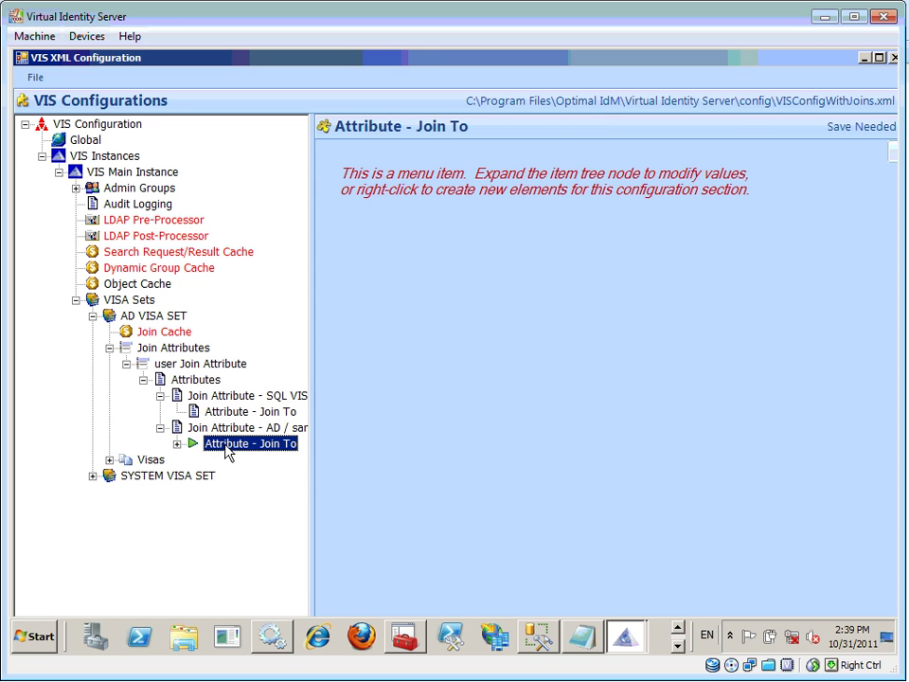
click(227, 427)
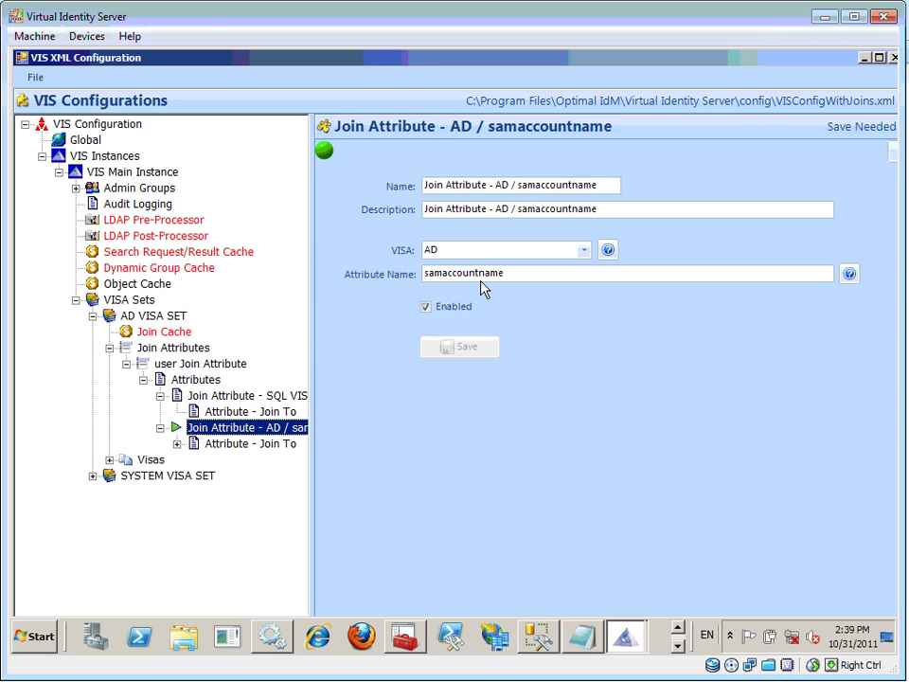
double_click(256, 445)
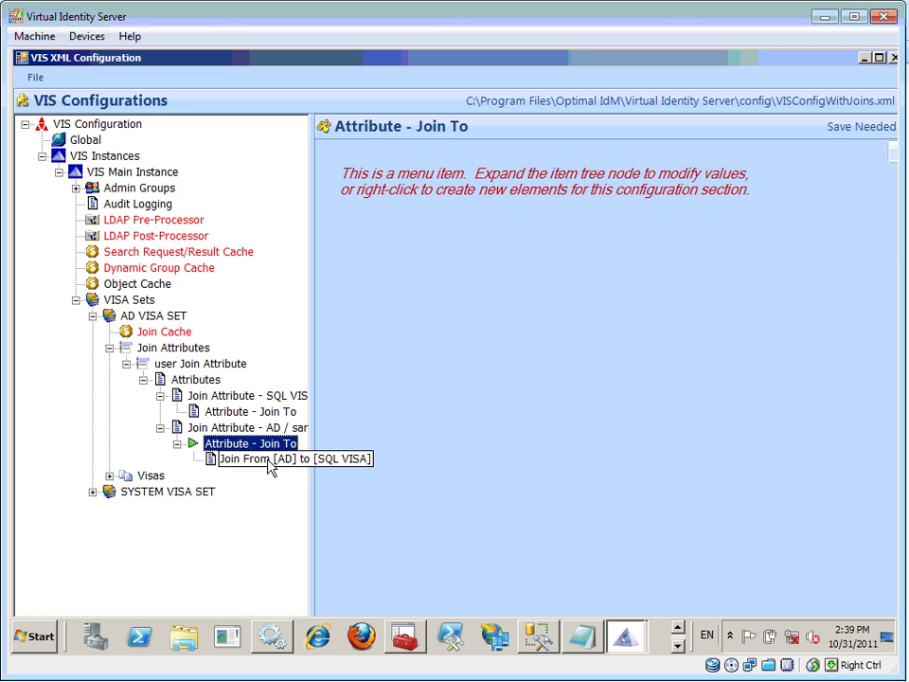
click(270, 460)
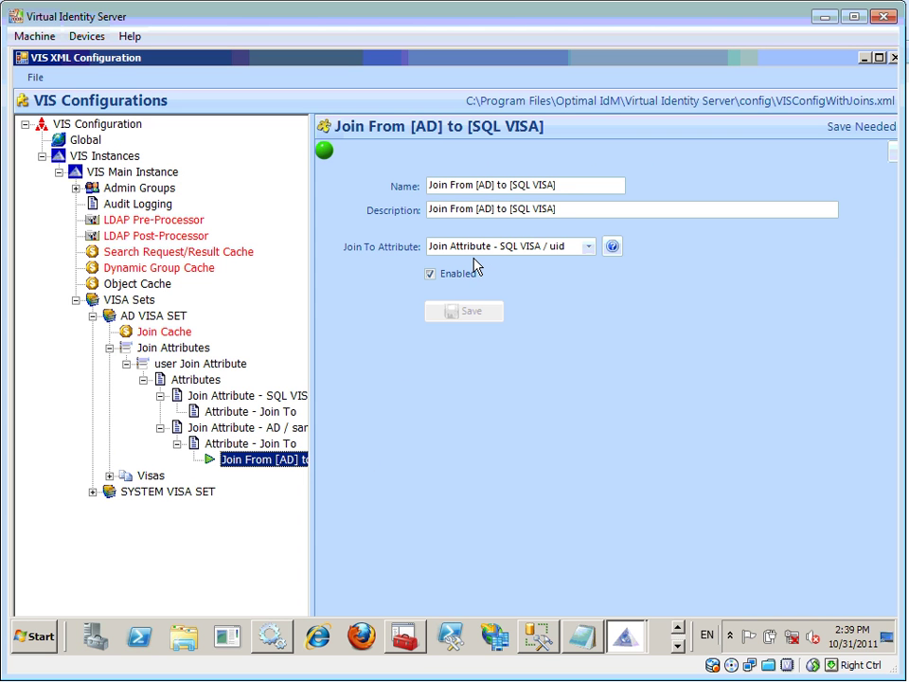
Collapse the Join Attributes of the AD VISA SET and expand the SQL VISA among its Visas.
click(34, 76)
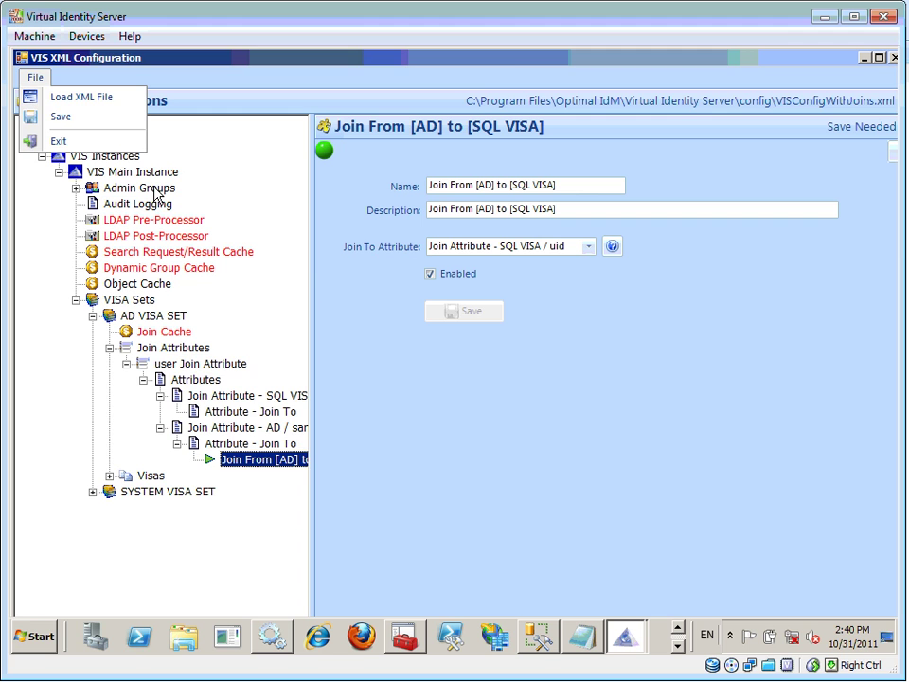
click(110, 347)
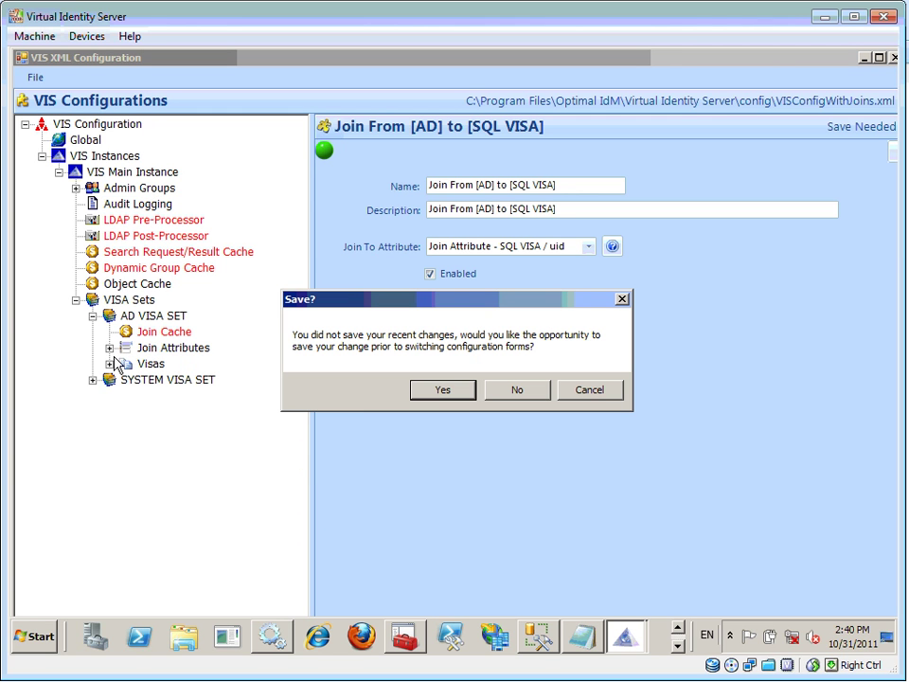
click(451, 397)
click(148, 379)
click(501, 399)
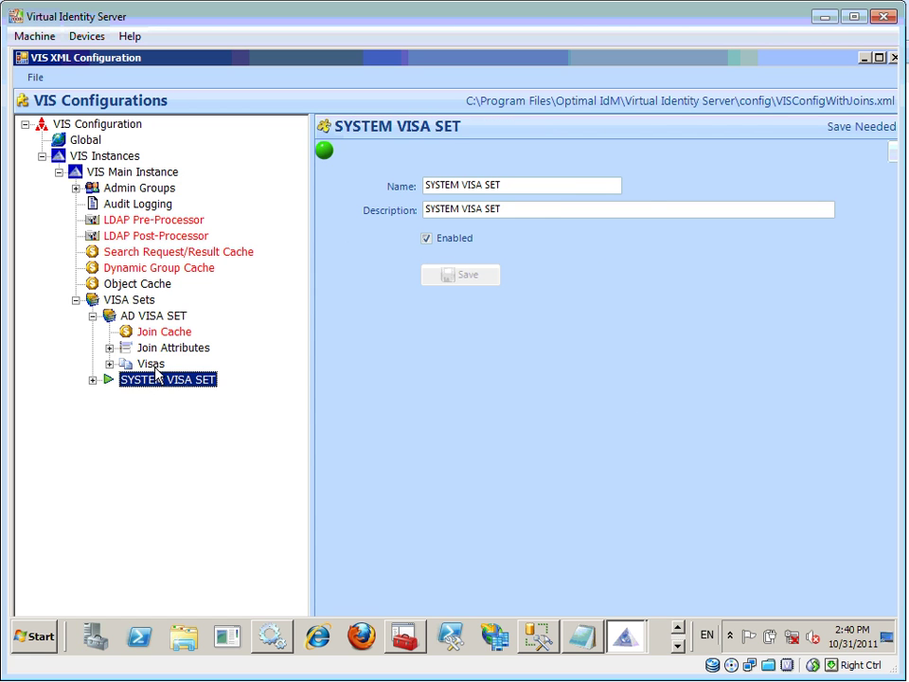
double_click(154, 366)
double_click(167, 396)
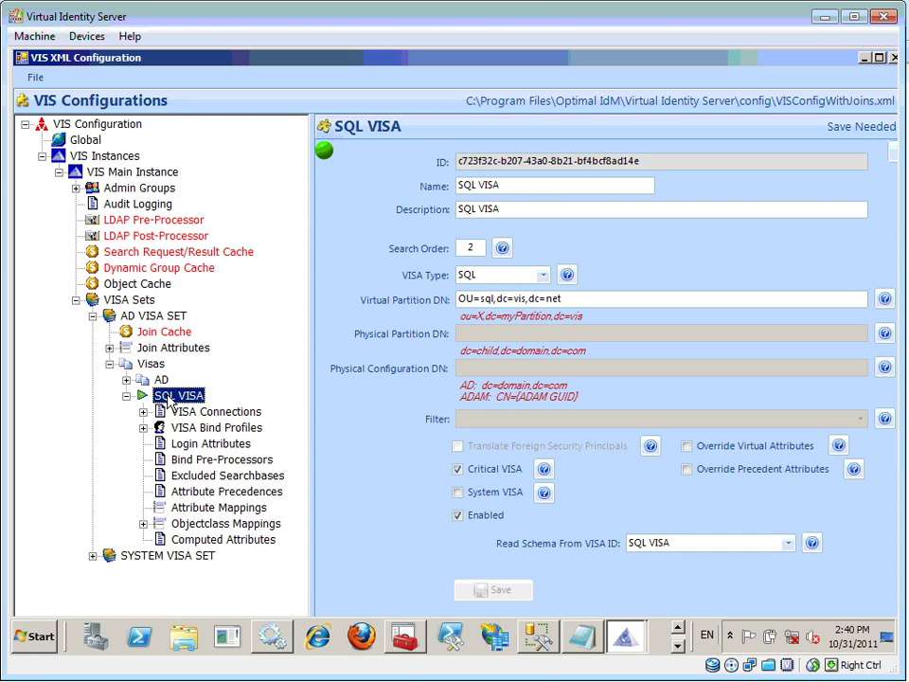
Create a new attribute precedence for the SQL VISA.
click(203, 509)
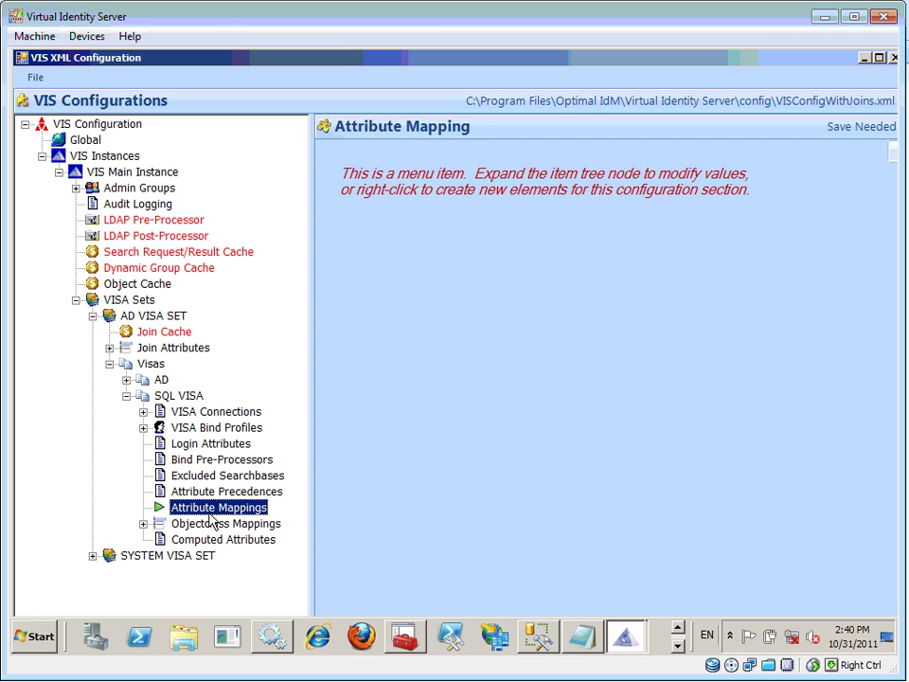
click(201, 527)
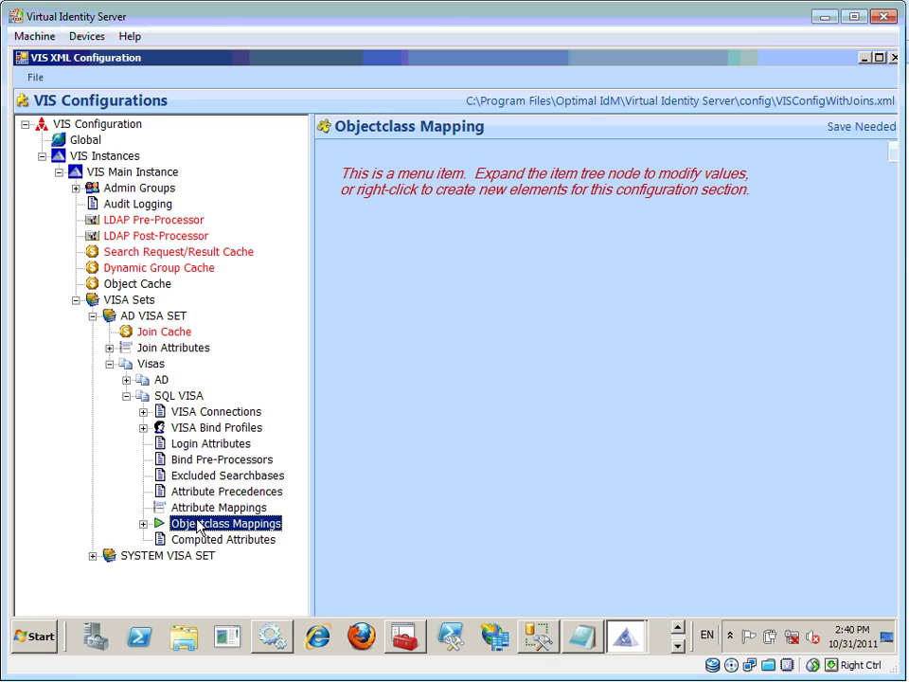
click(206, 475)
click(217, 491)
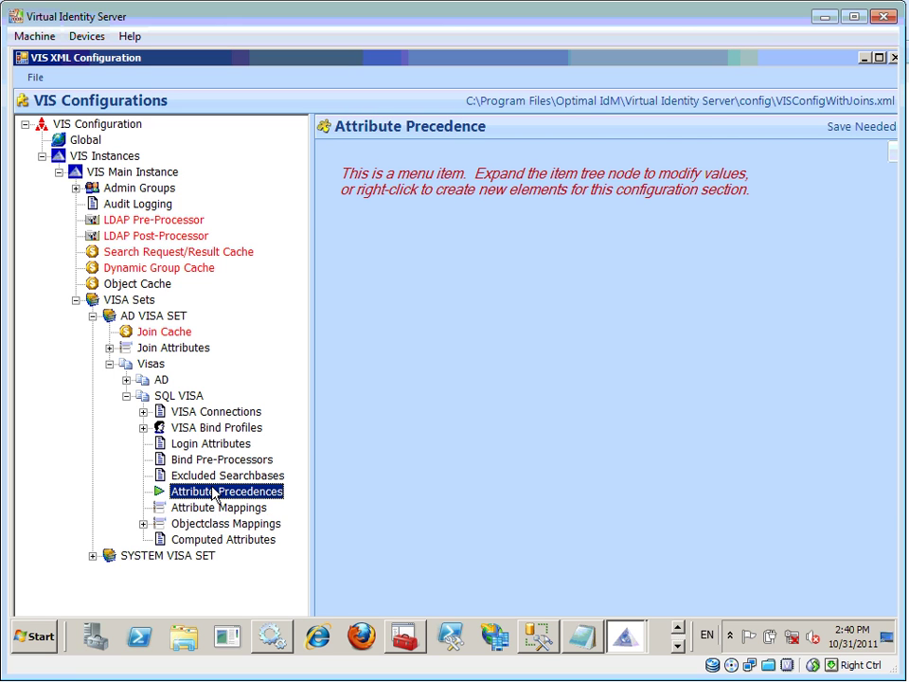
right_click(212, 490)
mouse_move(294, 524)
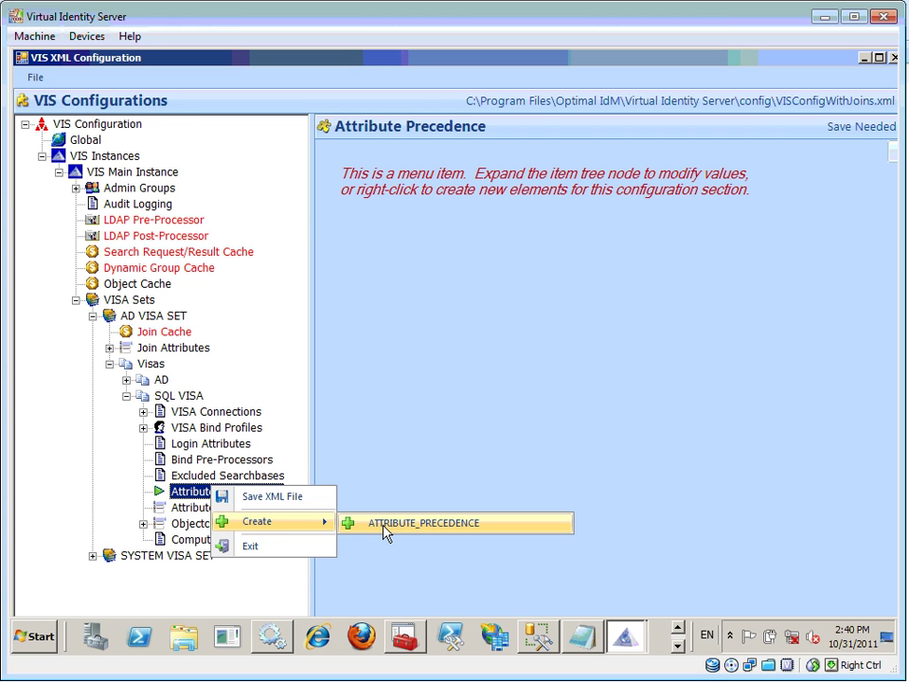
click(422, 523)
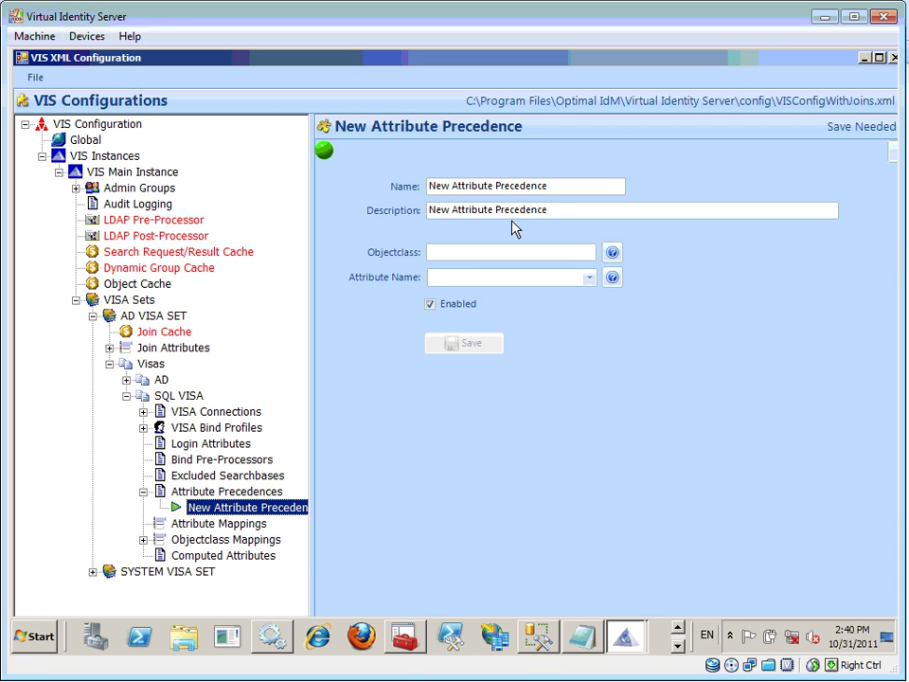
Replace "New" with "cost center" in the attribute precedence's name and description.
double_click(451, 186)
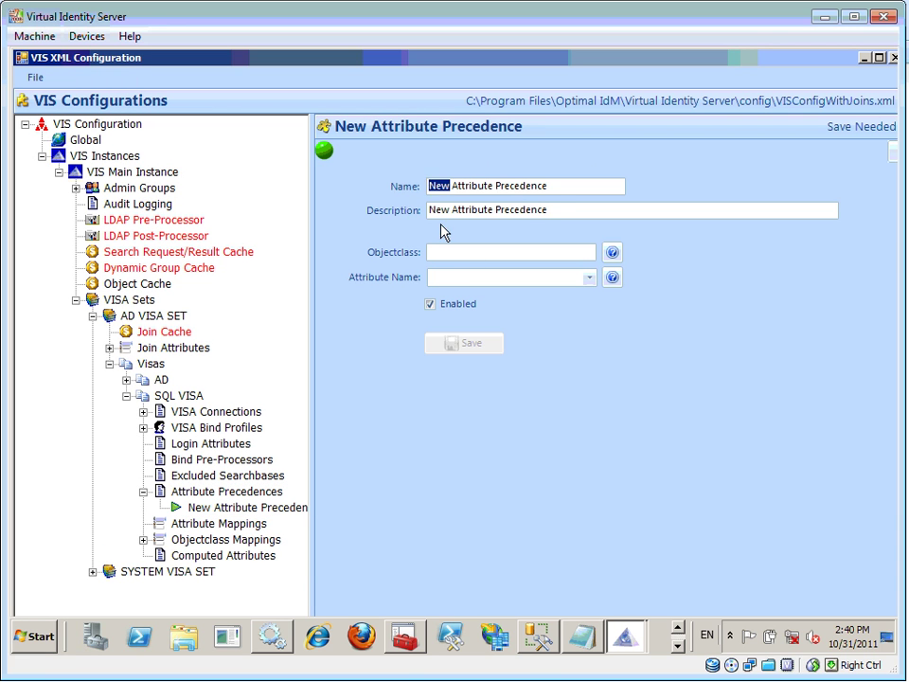
text(cost center)
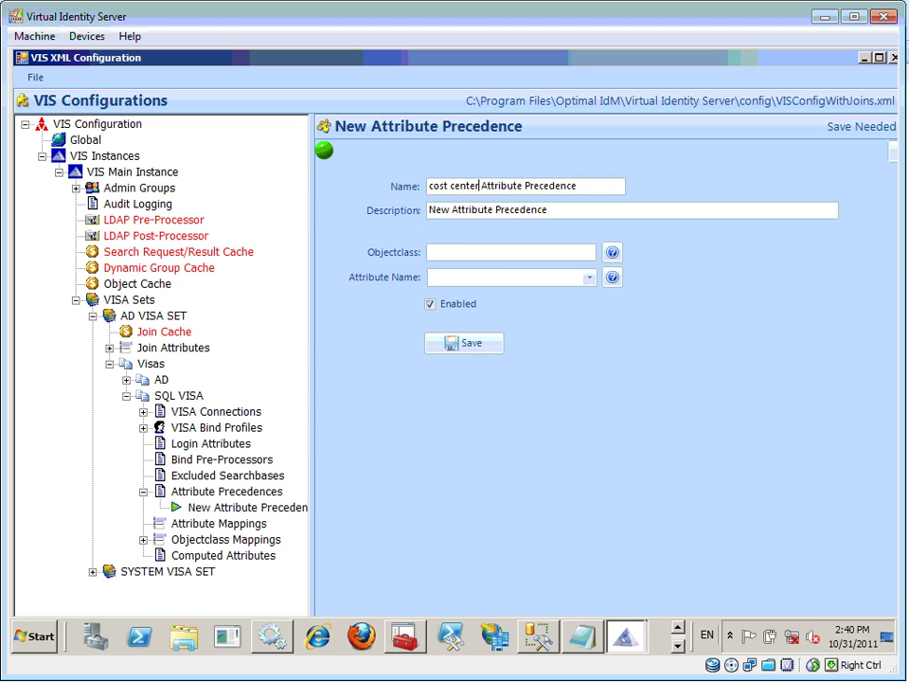
drag(476, 186, 389, 186)
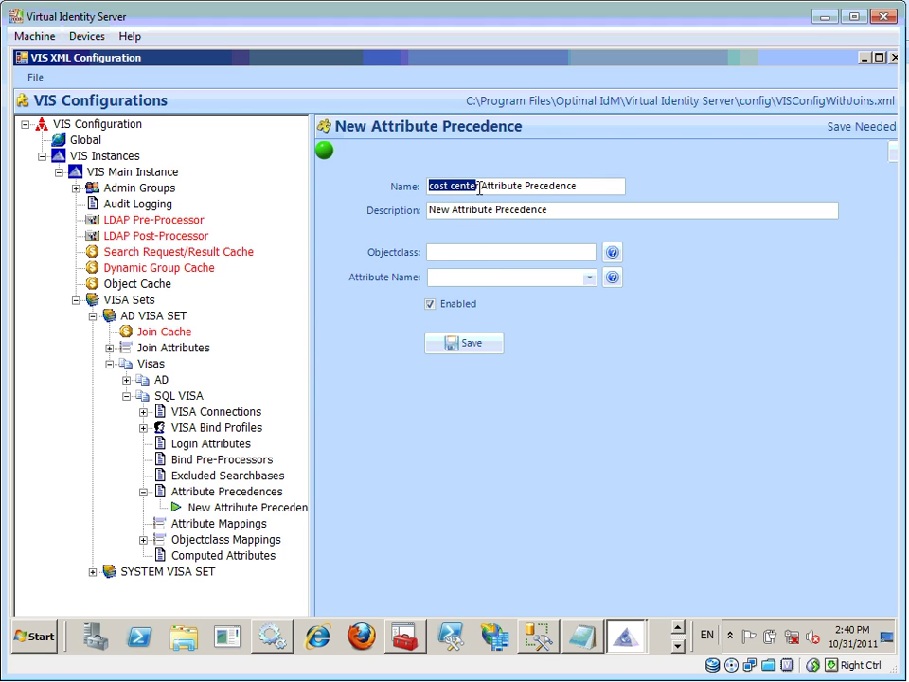
key(ctrl+c)
double_click(437, 209)
key(ctrl+v)
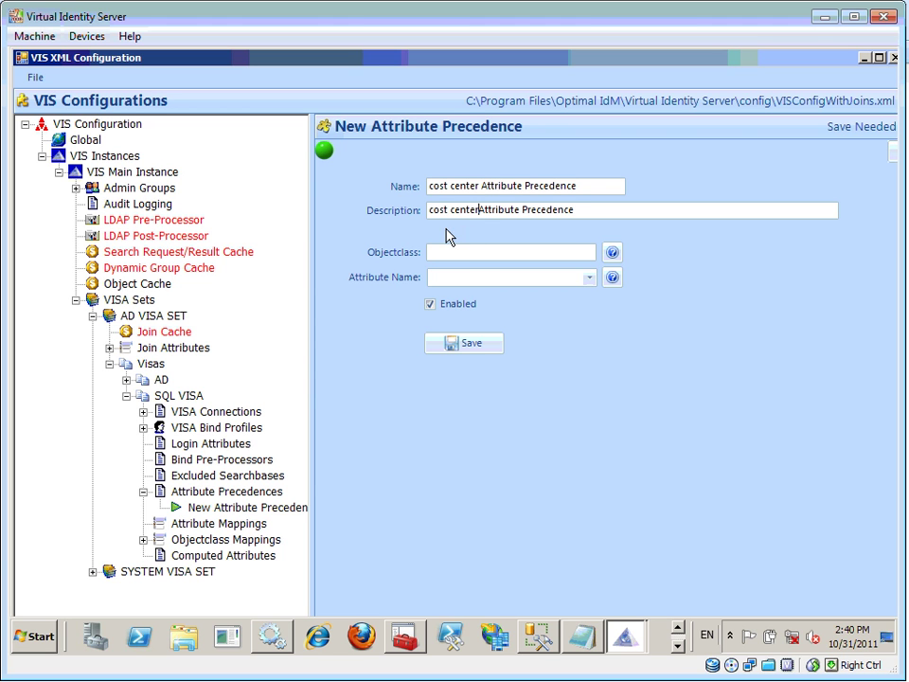
Set the cost center precedence's objectclass to user and its attribute to costcenter, and save it.
click(459, 251)
click(589, 277)
click(513, 296)
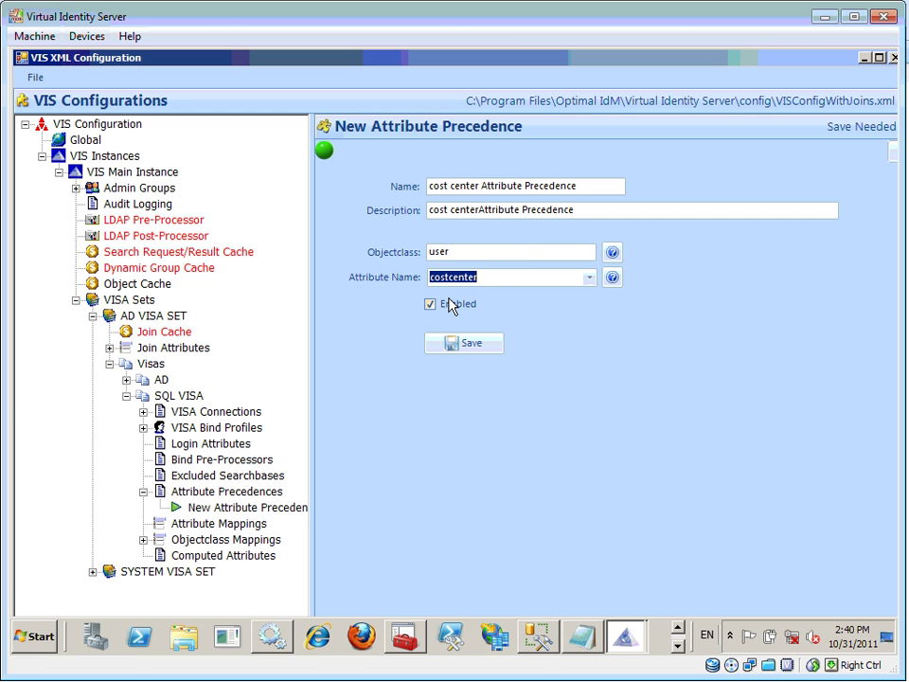
click(479, 349)
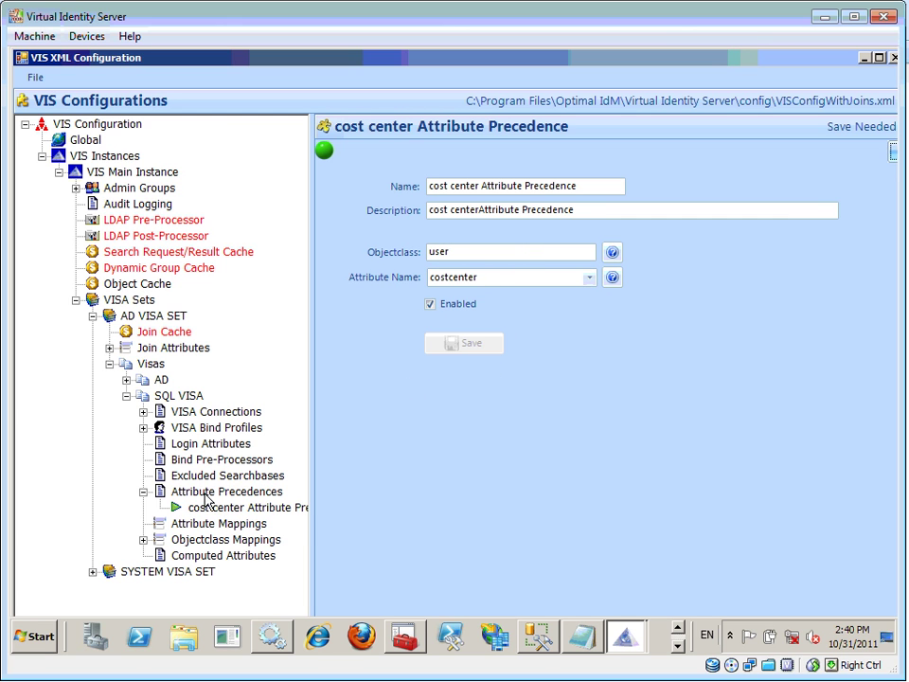
Create a second attribute precedence for the SQL VISA and name it "department Attribute Precedence".
right_click(207, 494)
mouse_move(257, 525)
click(371, 528)
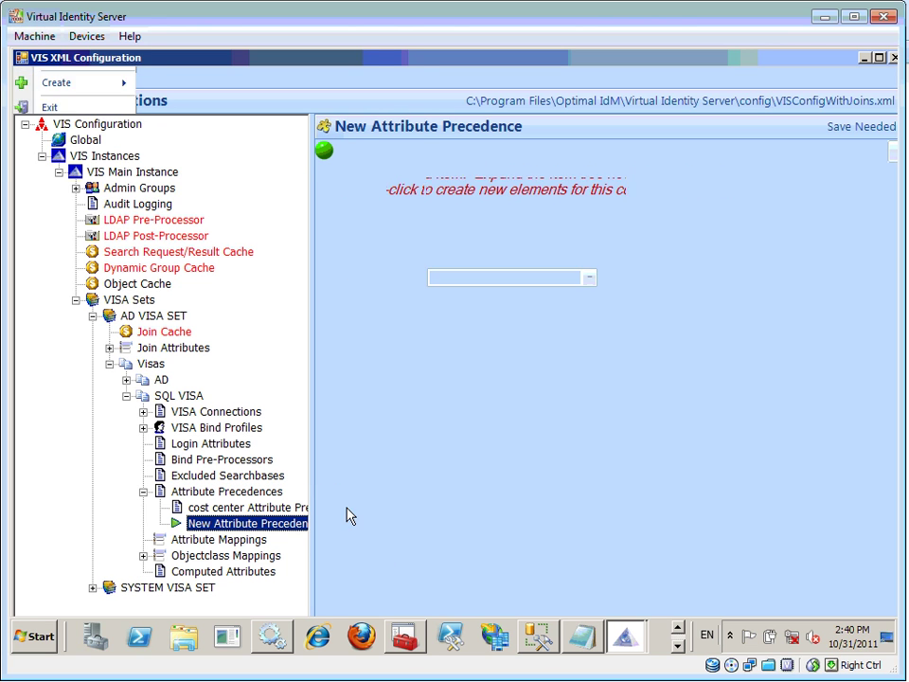
double_click(436, 185)
text(de)
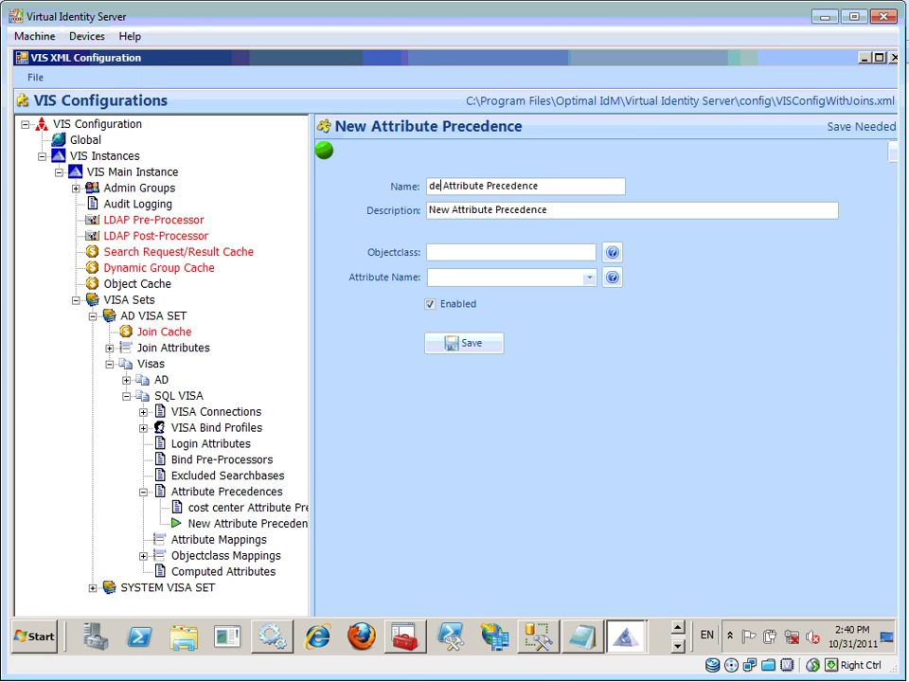
text(partmemen)
key(BackSpace)
key(BackSpace)
key(BackSpace)
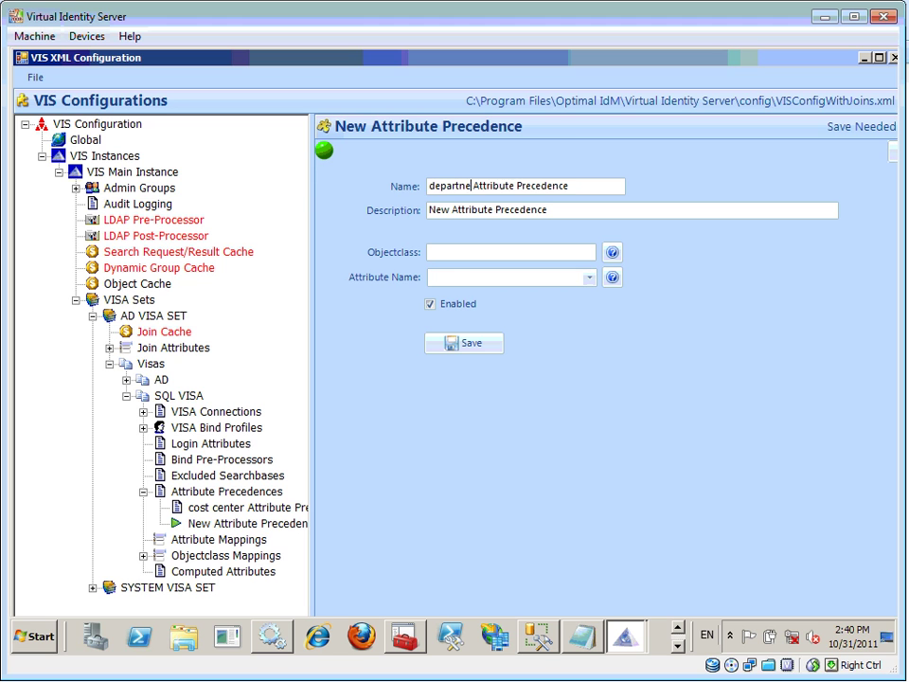
text(nt)
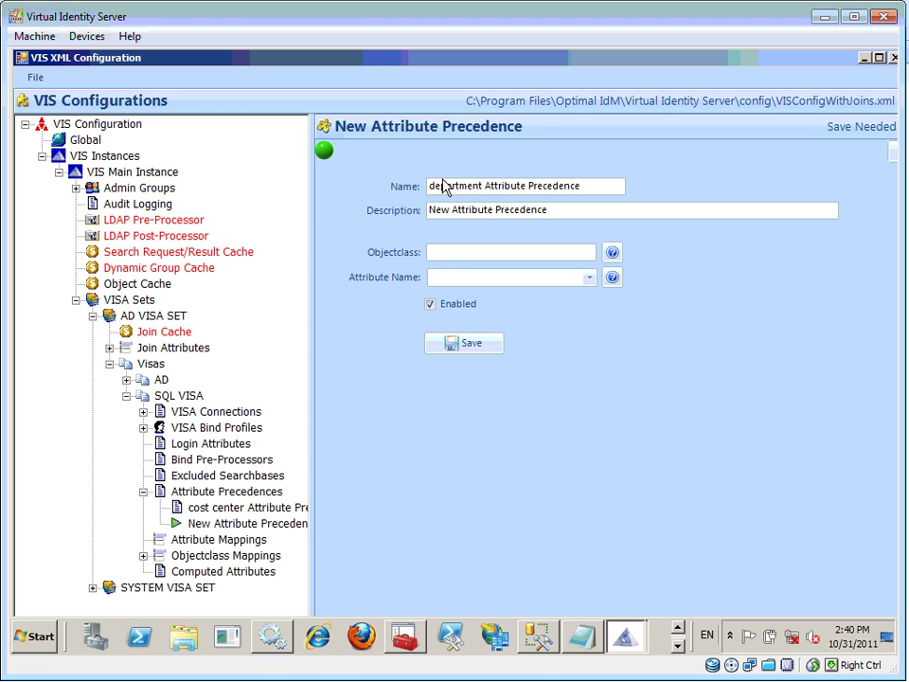
Change the second precedence's description to "department Attribute Precedence".
double_click(453, 185)
key(ctrl+c)
double_click(441, 209)
key(ctrl+v)
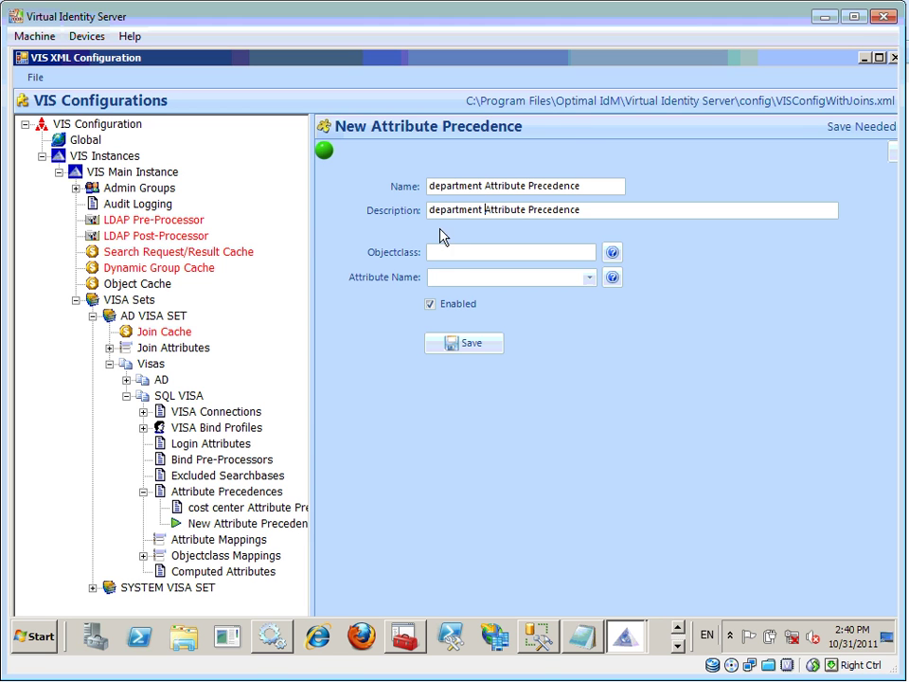
Set the department precedence's objectclass to user and its attribute to departmentnumber, and save it.
click(452, 250)
text(user)
click(588, 277)
click(487, 316)
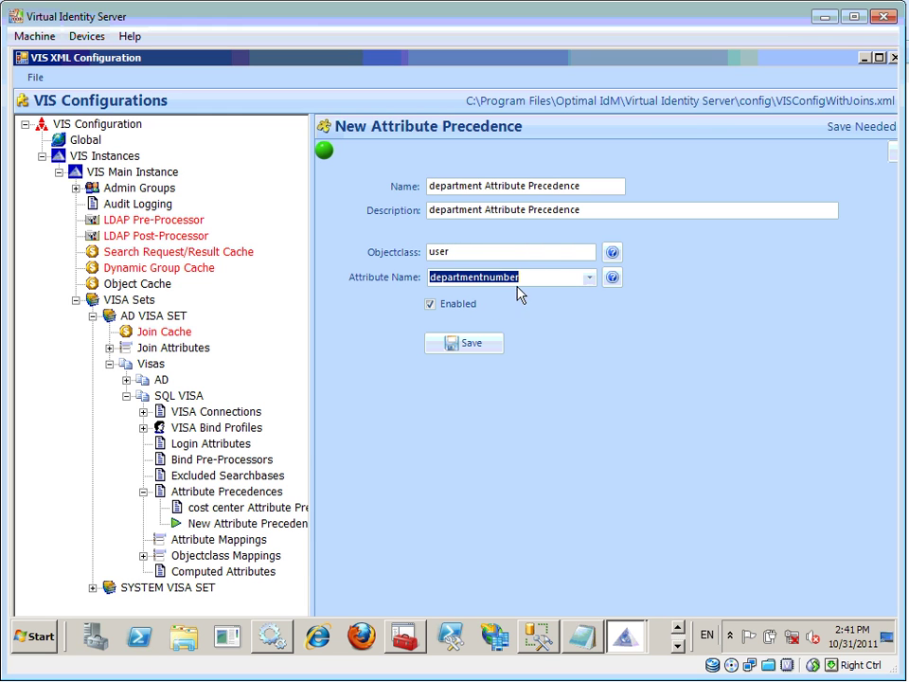
click(534, 253)
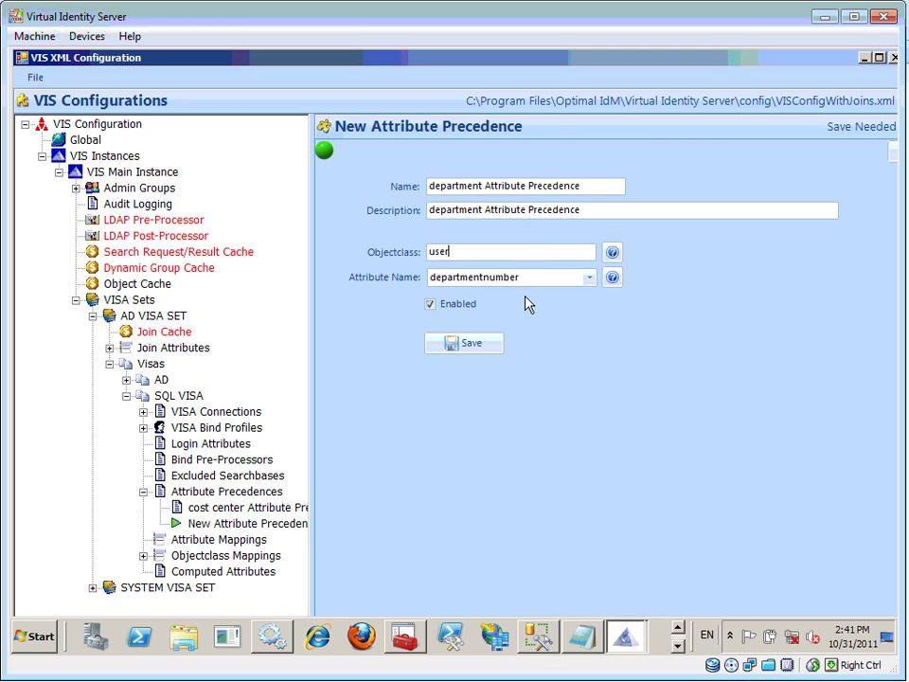
click(588, 278)
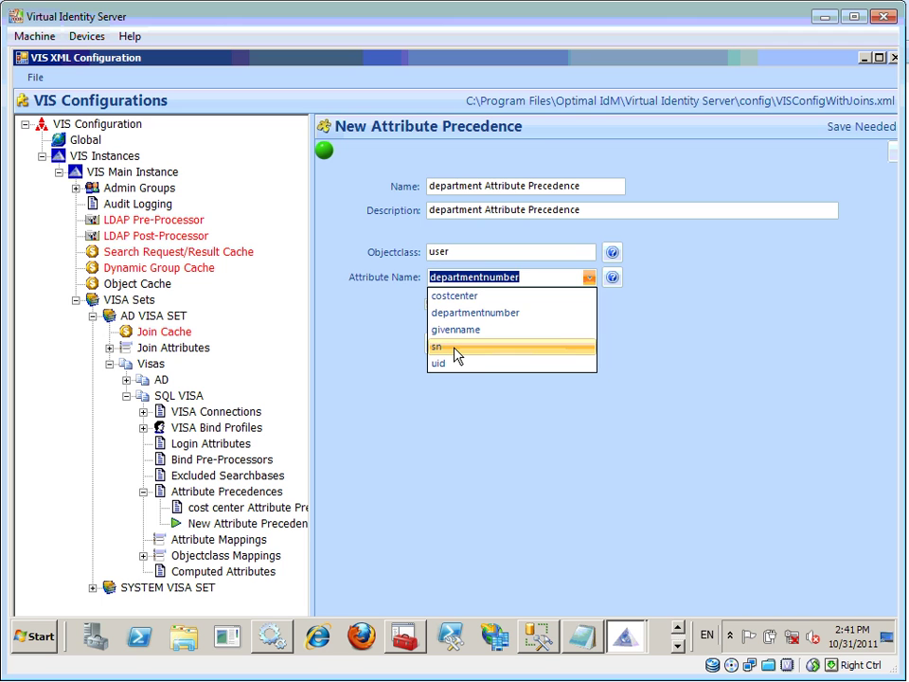
click(481, 254)
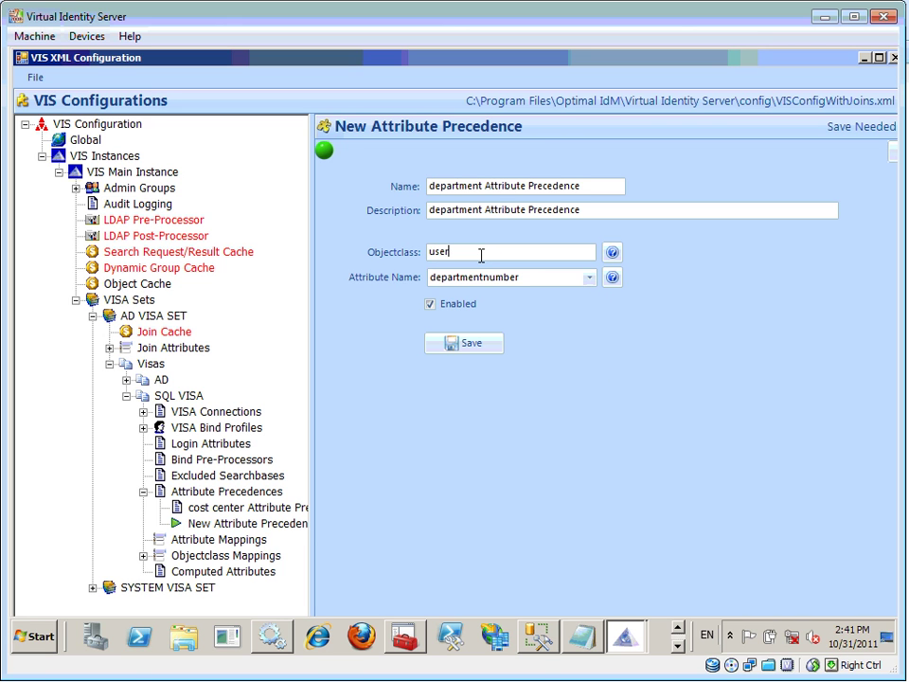
click(468, 352)
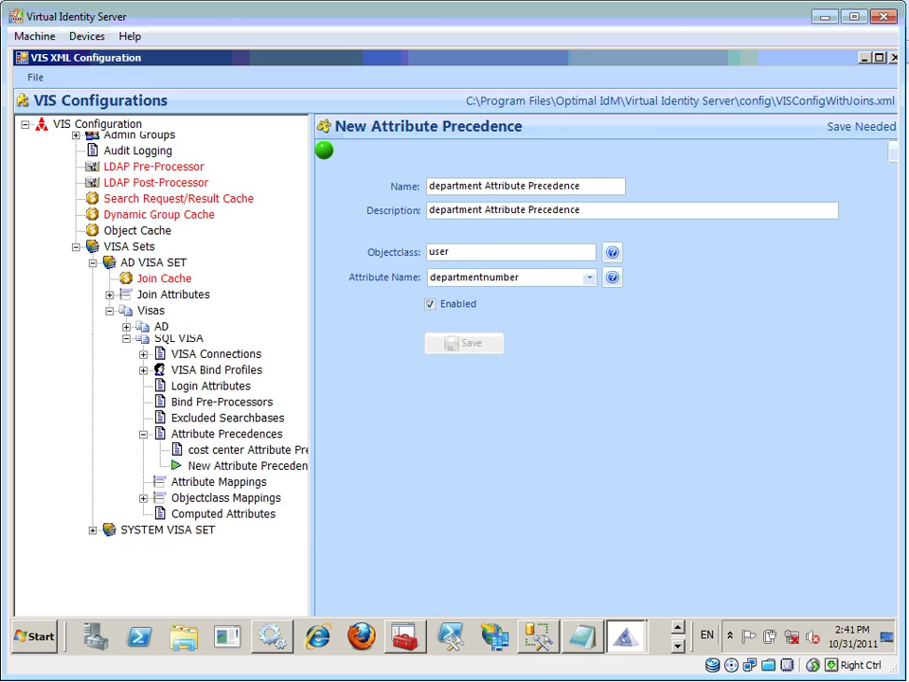
Create a third attribute precedence for the SQL VISA with objectclass user and attribute sn, and save it.
click(227, 492)
right_click(220, 492)
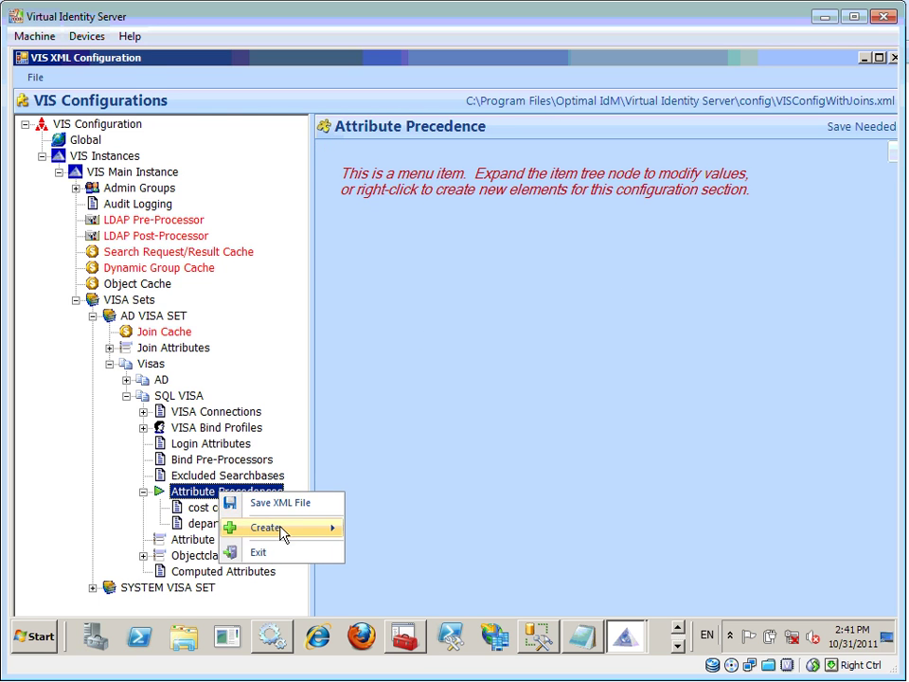
mouse_move(284, 528)
click(379, 529)
click(454, 251)
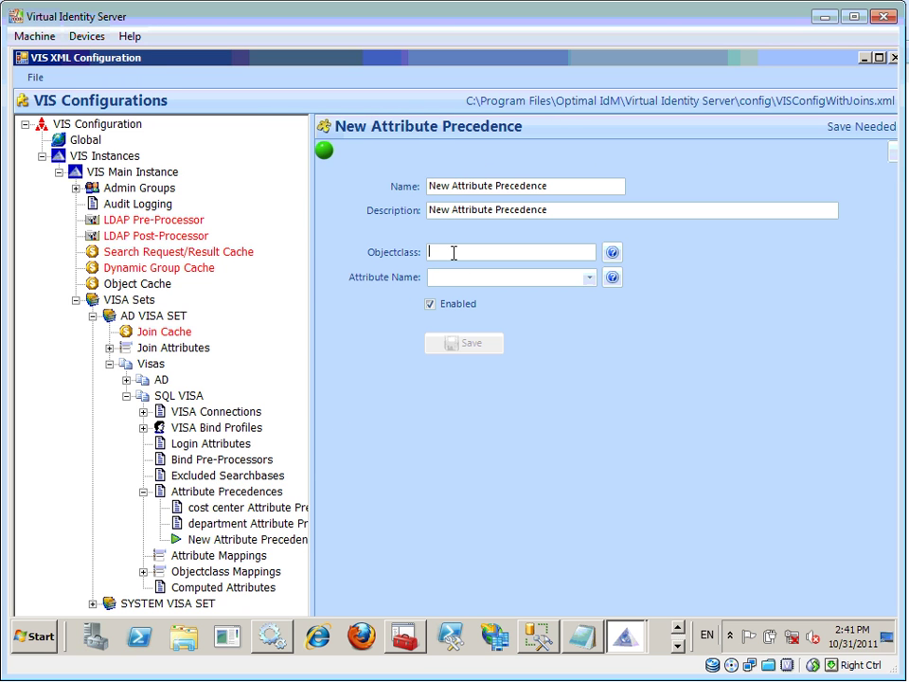
text(user)
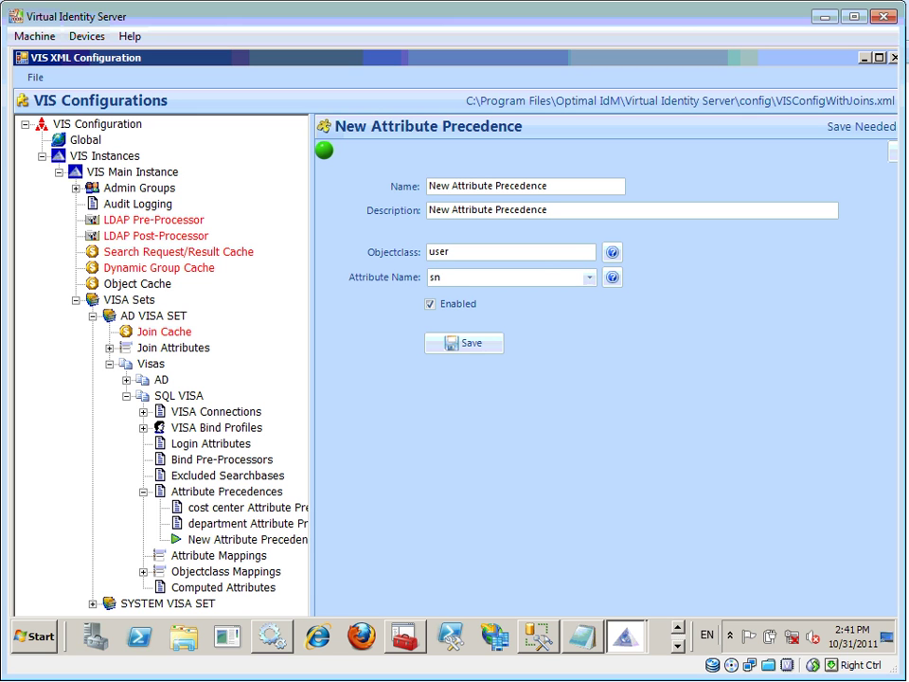
click(588, 277)
click(466, 346)
click(471, 349)
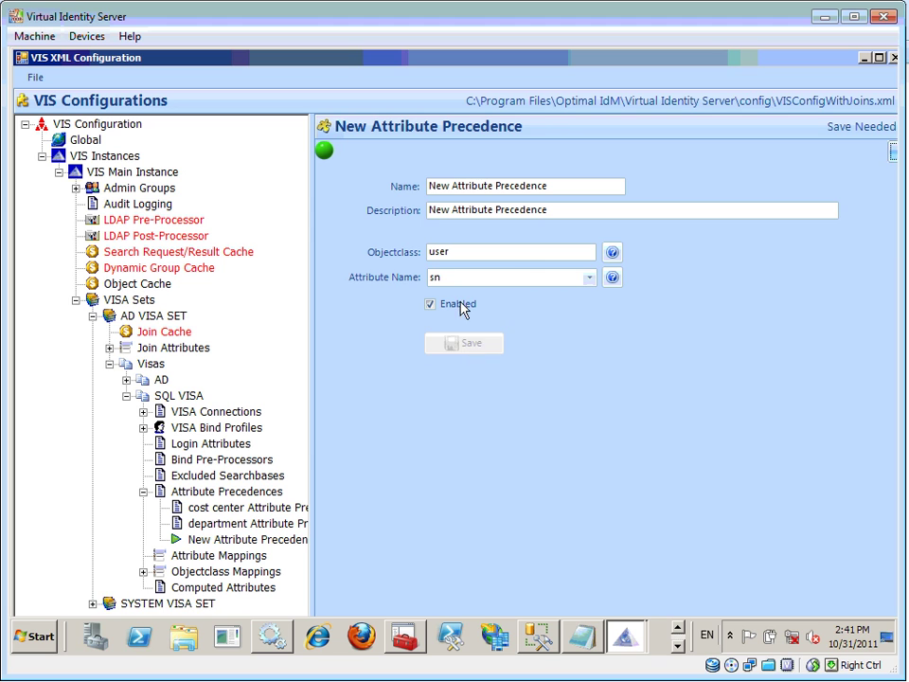
Change the new precedence's name and description to "sn Attribute Precedence" and save it.
double_click(438, 186)
key(BackSpace)
text(sn)
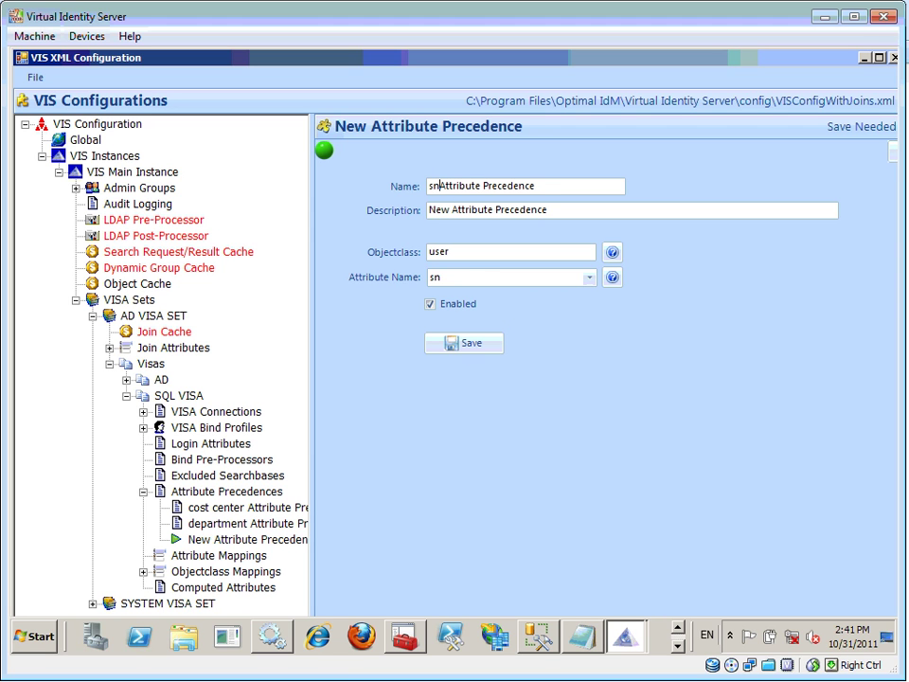
double_click(440, 209)
key(BackSpace)
text(sn)
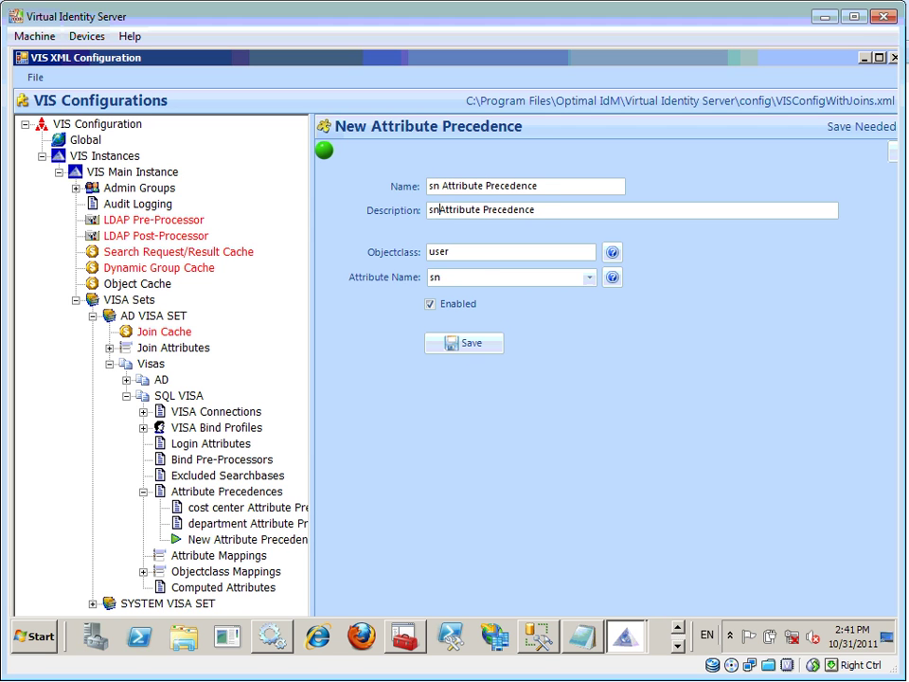
click(464, 347)
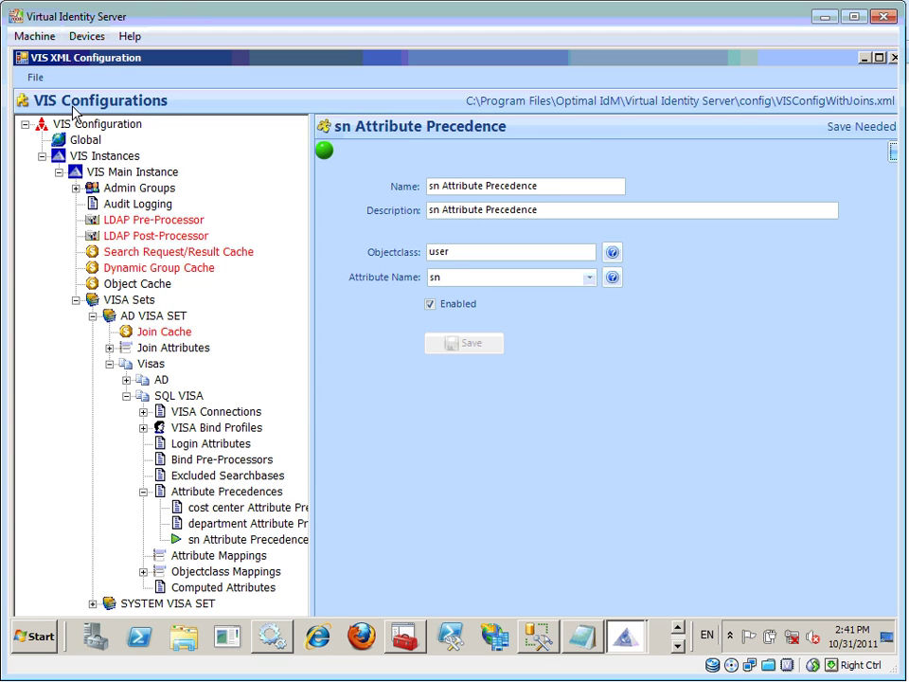
Save the VIS configuration XML file and restart the Virtual Identity Server service in the Services console.
click(36, 78)
click(62, 116)
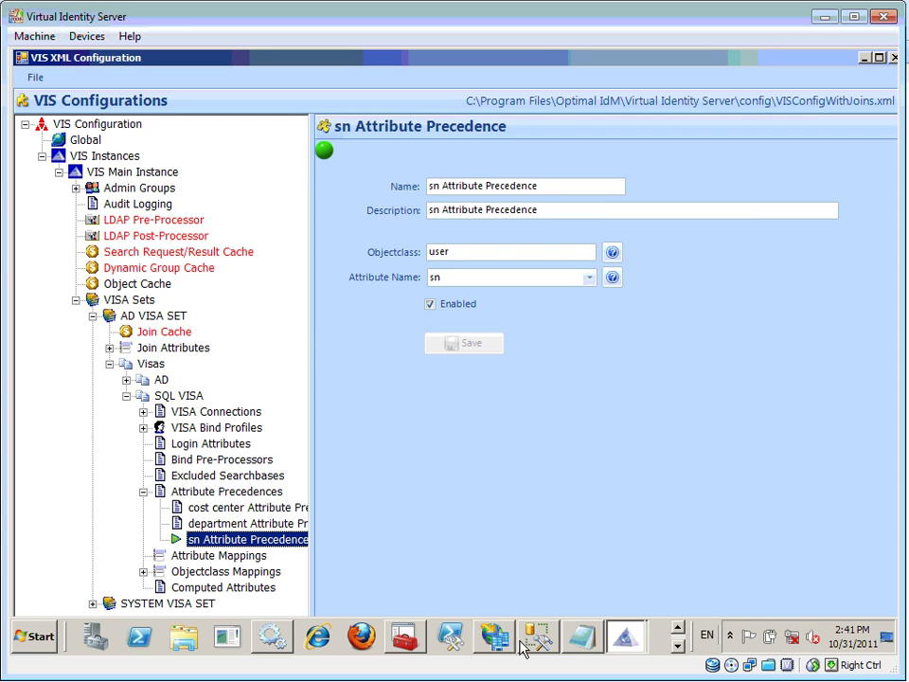
click(274, 636)
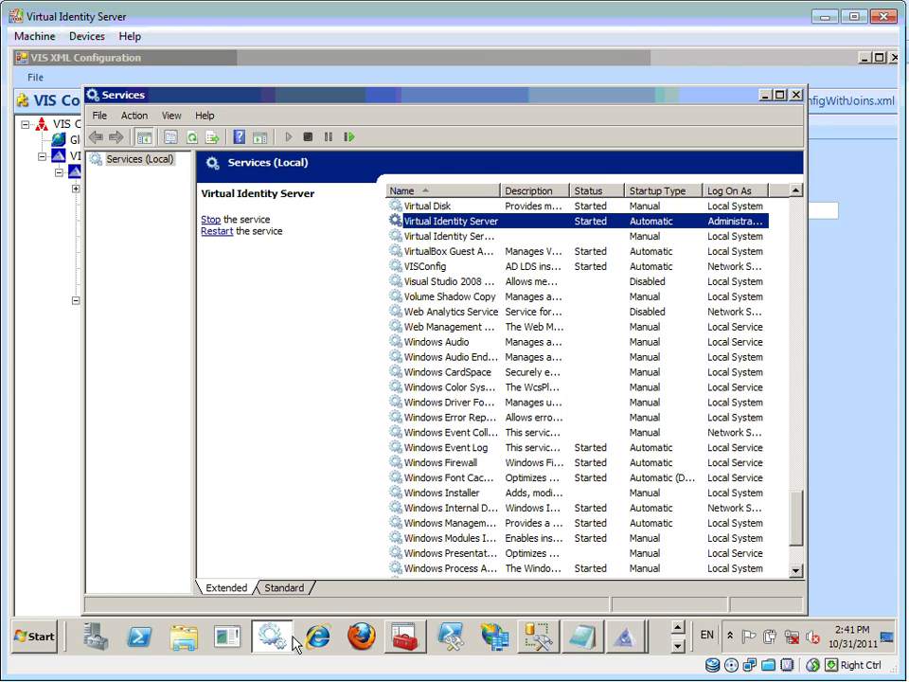
right_click(462, 220)
click(505, 289)
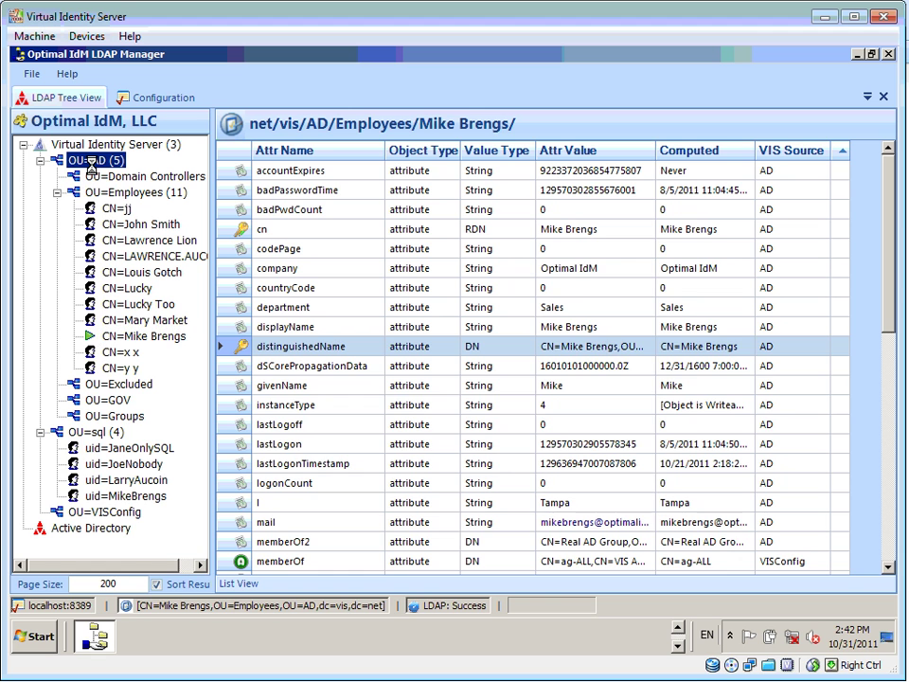
Reload OU=AD and OU=sql in LDAP Manager and compare the sql entries with the dbo.employees table in SQL Server Management Studio.
click(57, 192)
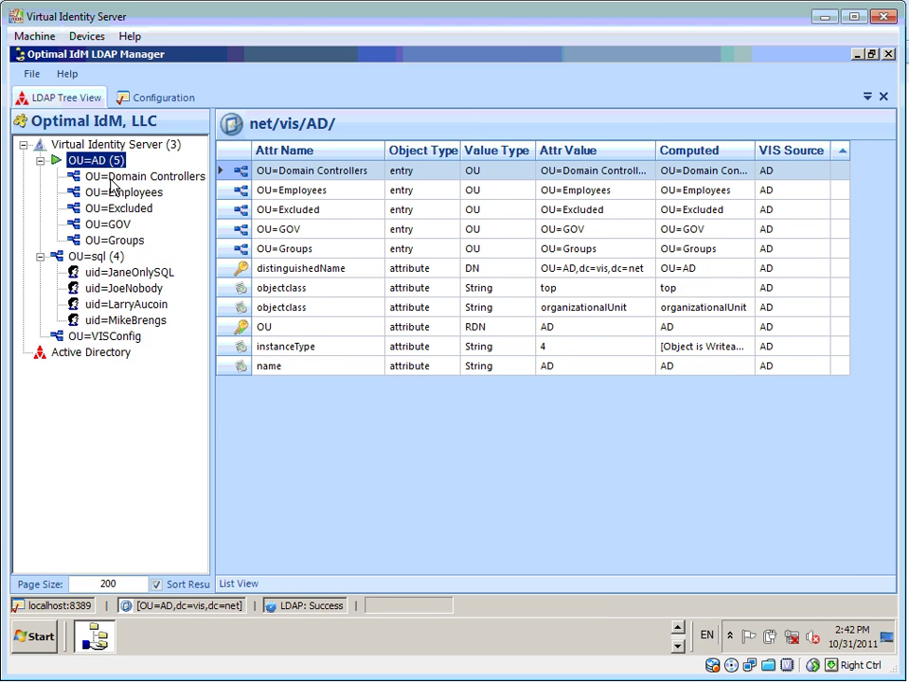
click(41, 161)
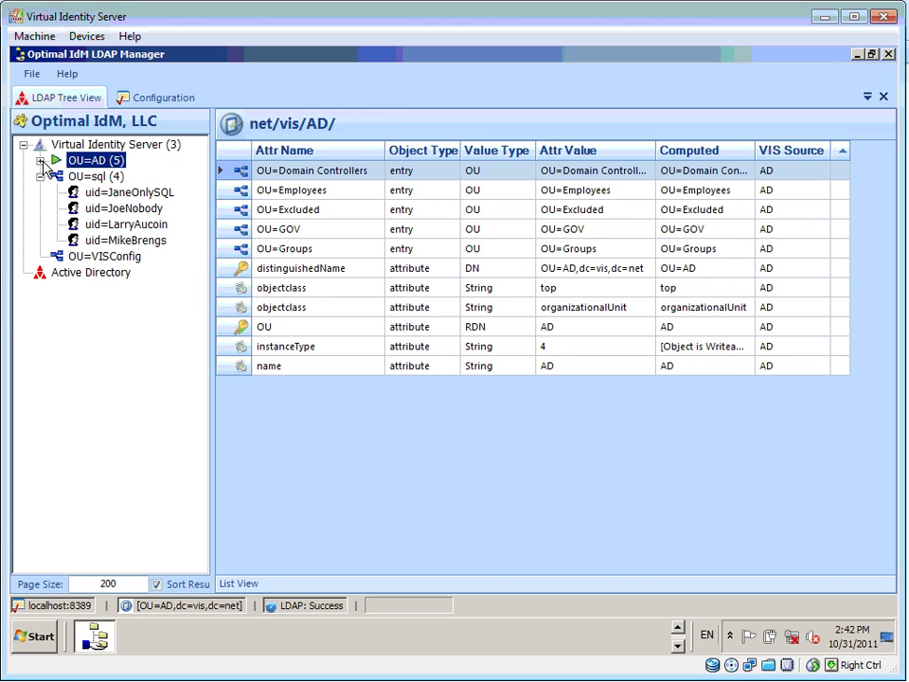
click(95, 179)
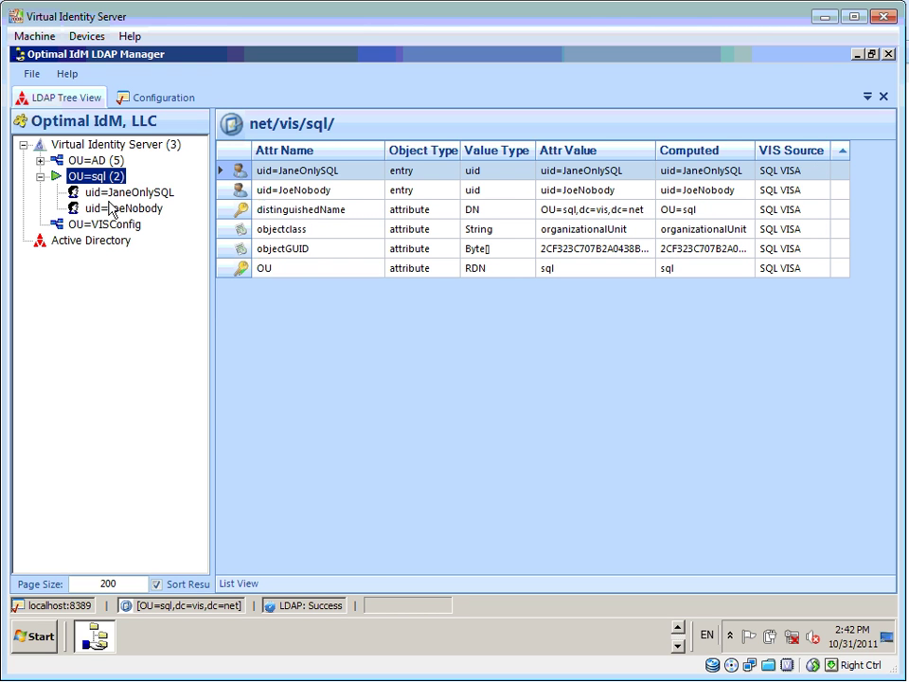
click(677, 629)
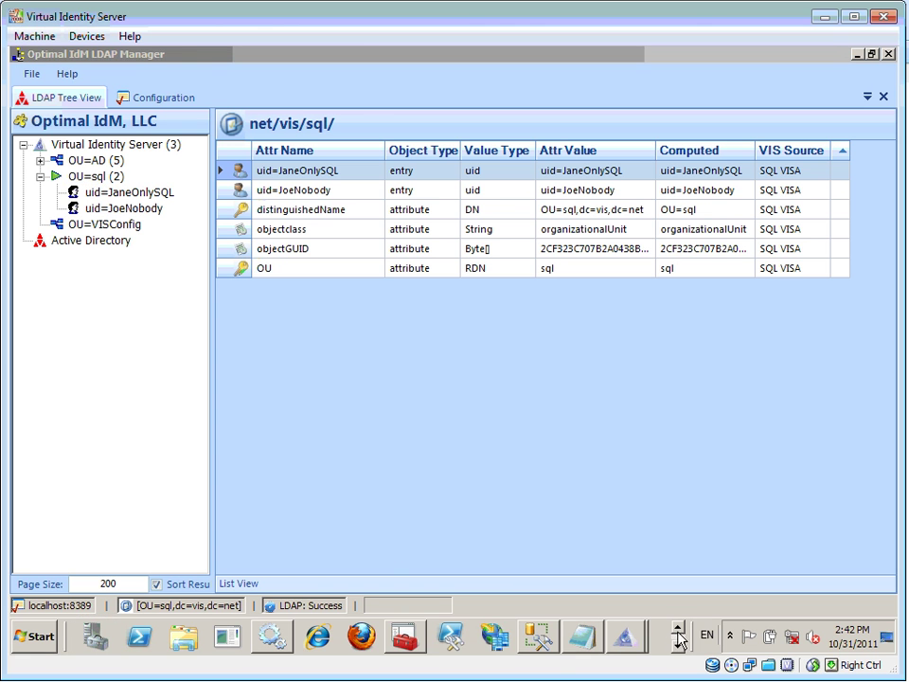
click(537, 641)
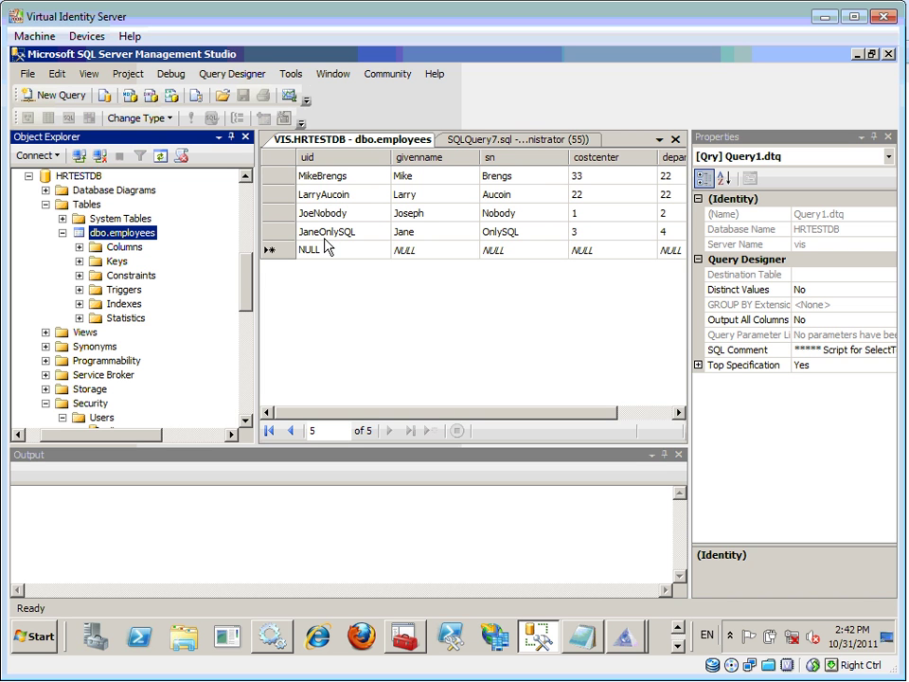
Return to LDAP Manager and view the attributes of both user entries under OU=sql.
click(678, 647)
click(95, 635)
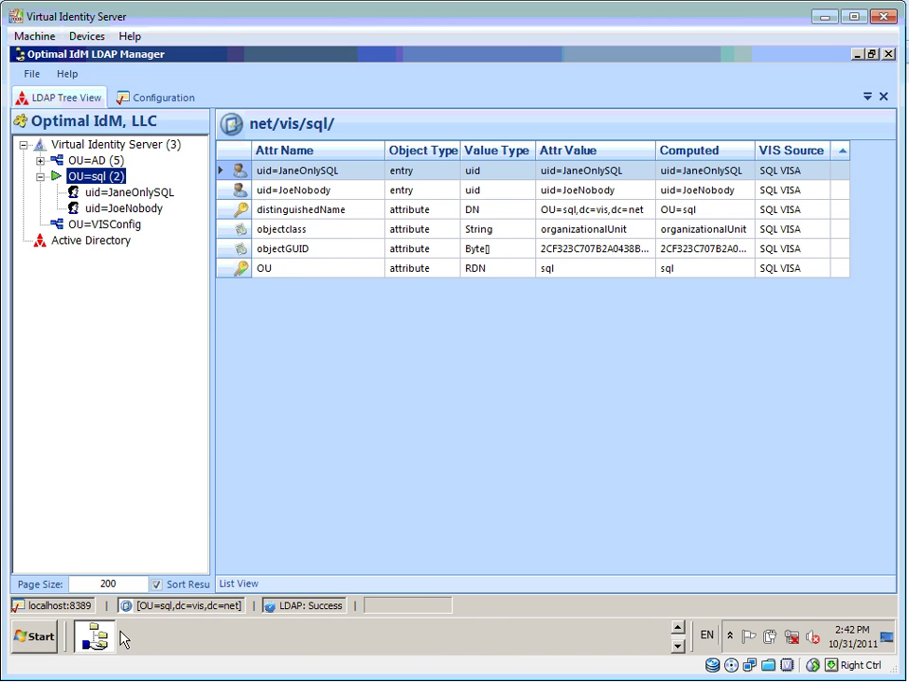
click(89, 193)
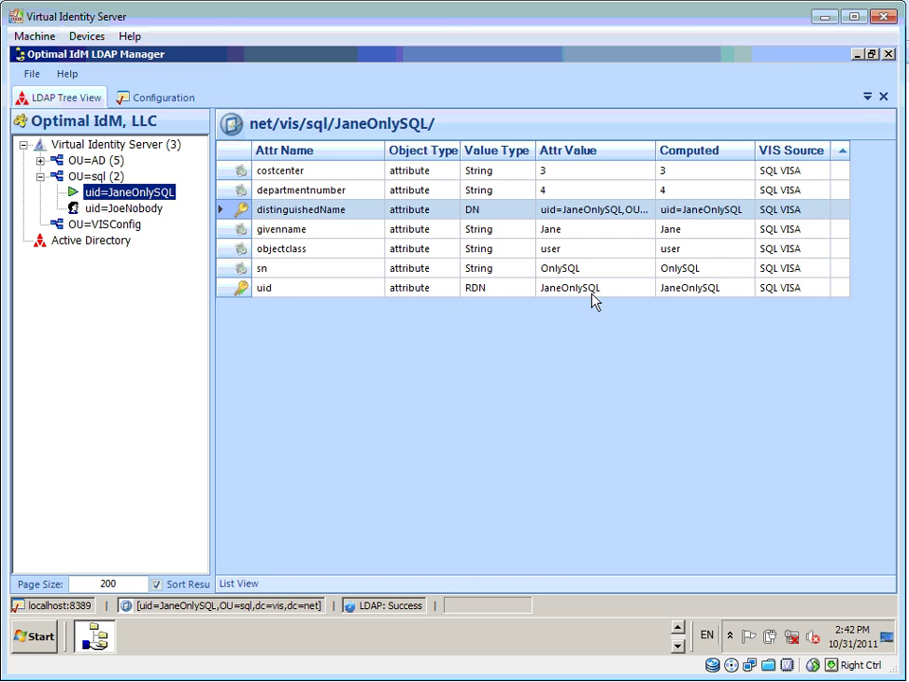
click(104, 208)
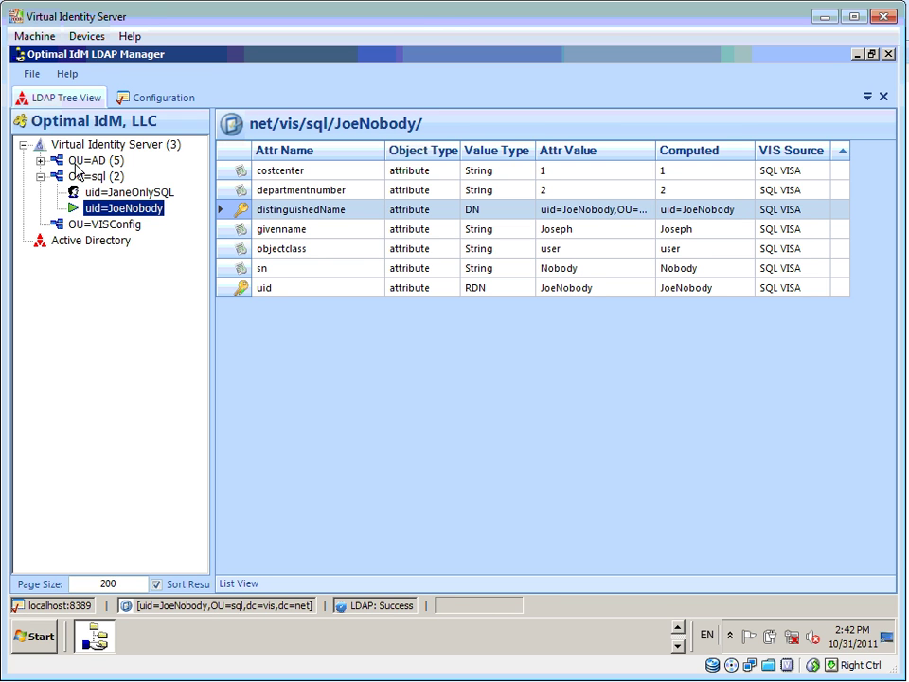
Open the joined employee's entry under OU=AD, OU=Employees and examine its costcenter and departmentnumber values and their VIS source.
click(40, 160)
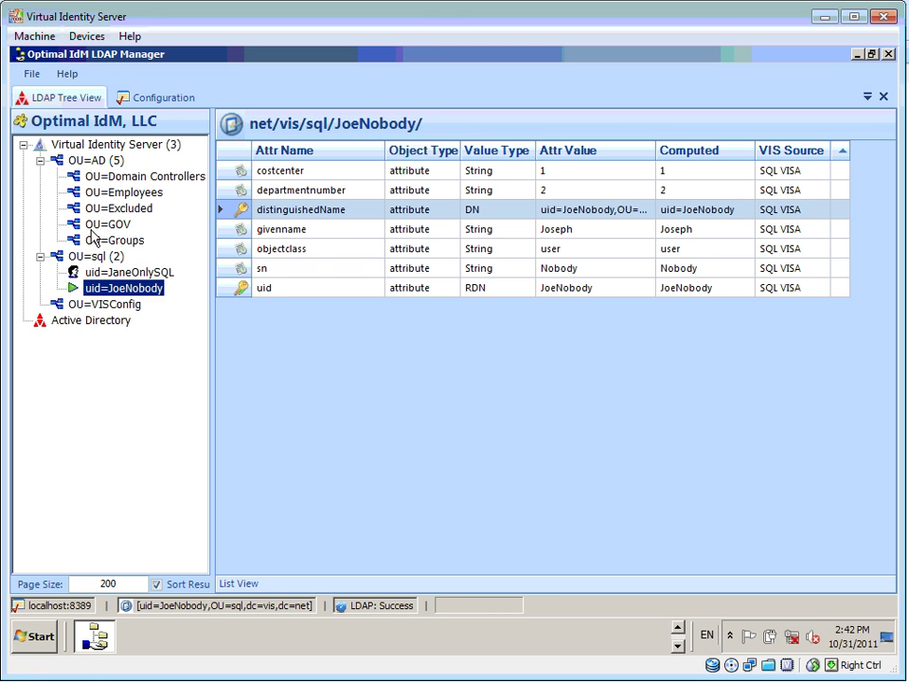
click(58, 194)
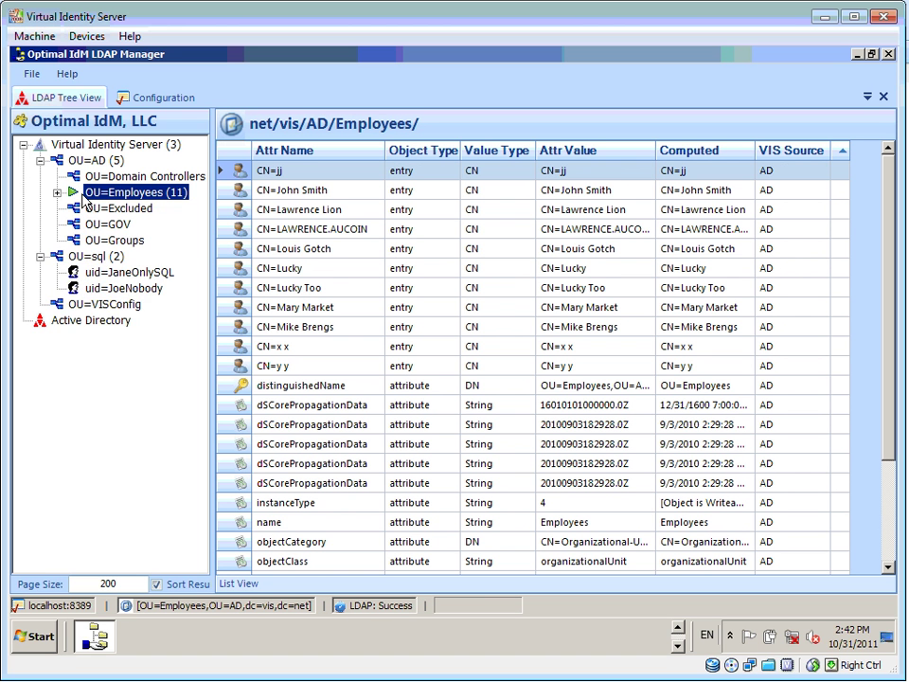
click(119, 337)
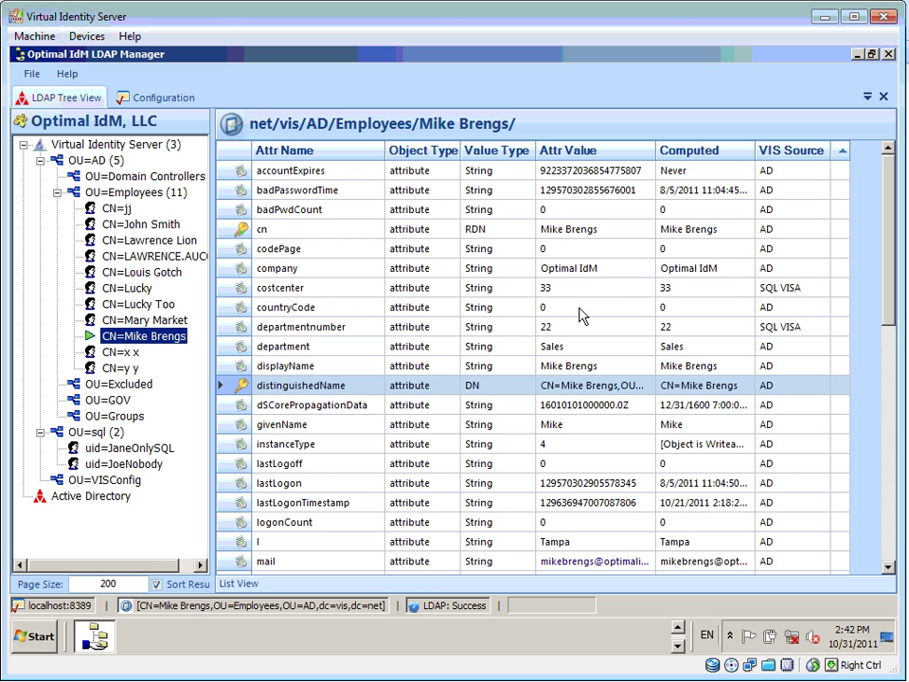
click(331, 333)
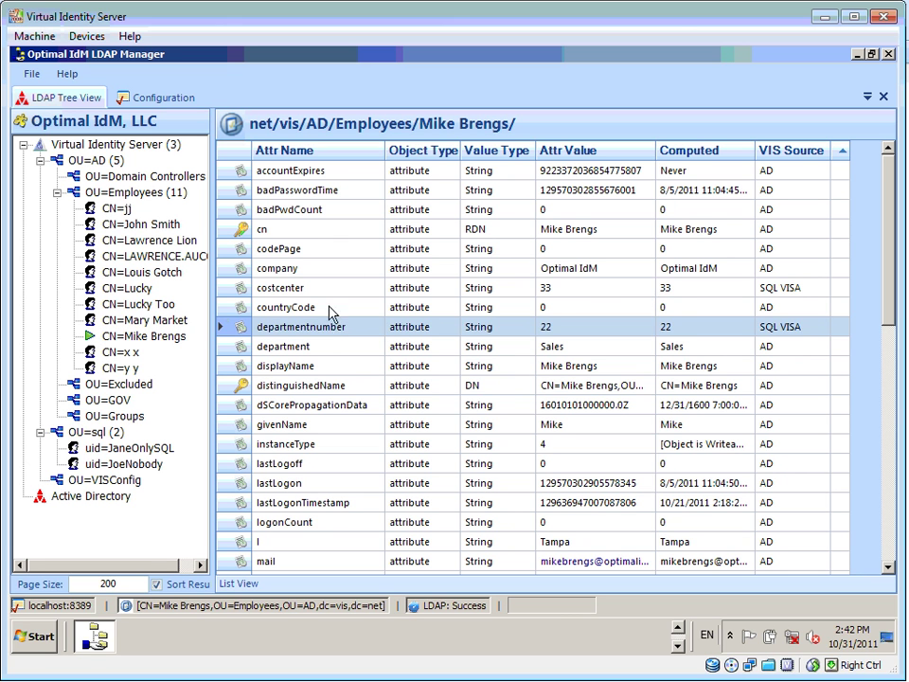
click(339, 289)
click(350, 329)
click(669, 294)
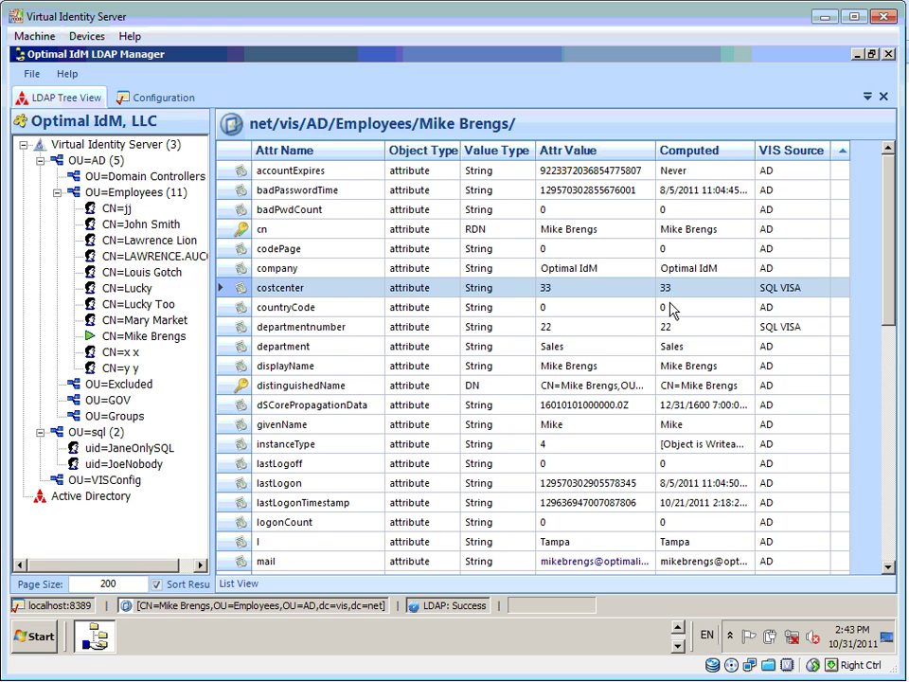
click(656, 330)
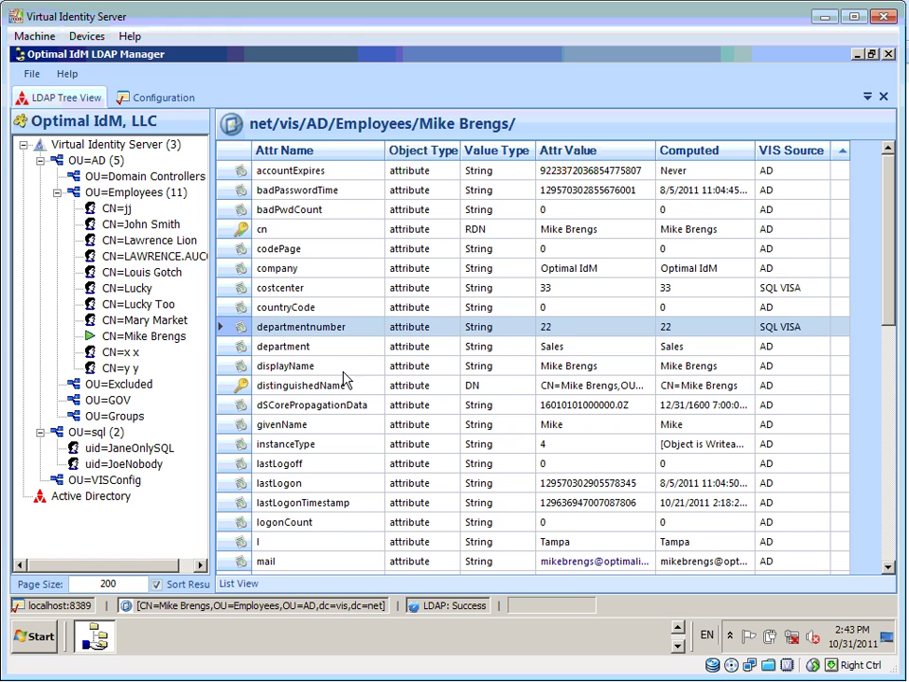
Switch to SQL Server Management Studio and set the costcenter in the first row of dbo.employees to 44.
click(674, 648)
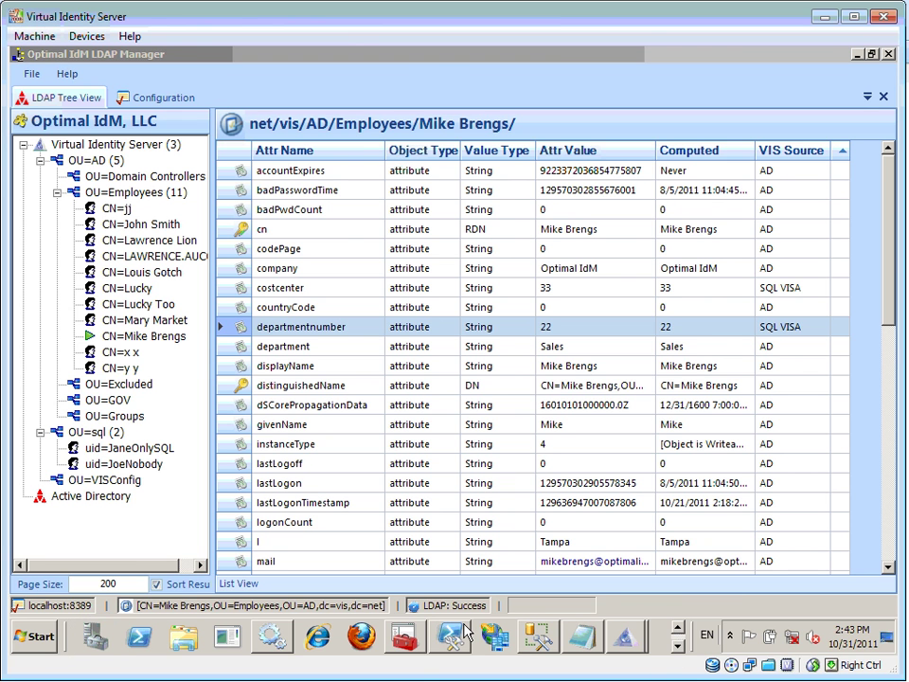
click(537, 638)
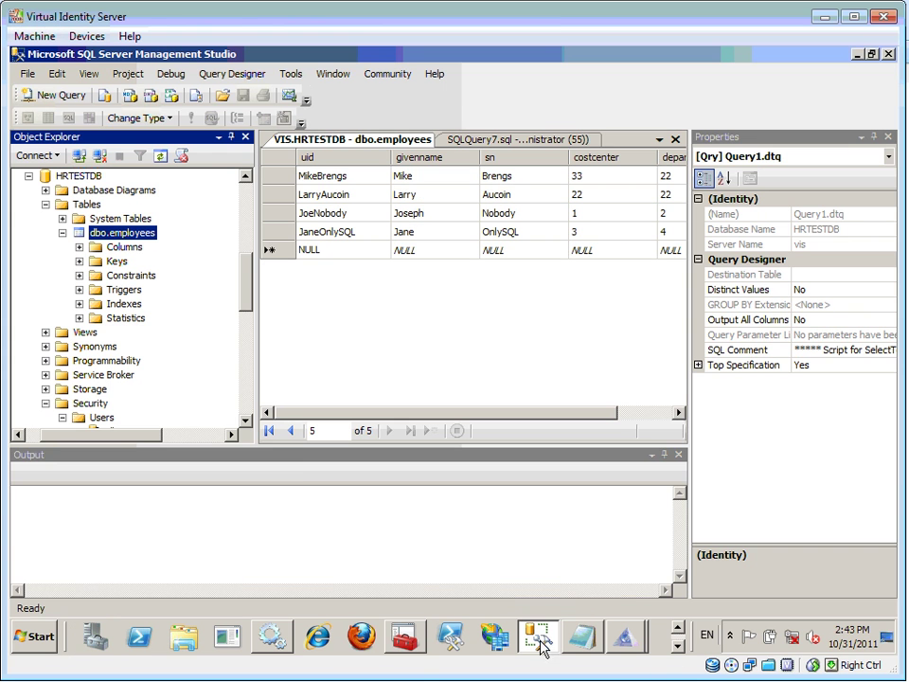
click(597, 178)
text(44)
key(Return)
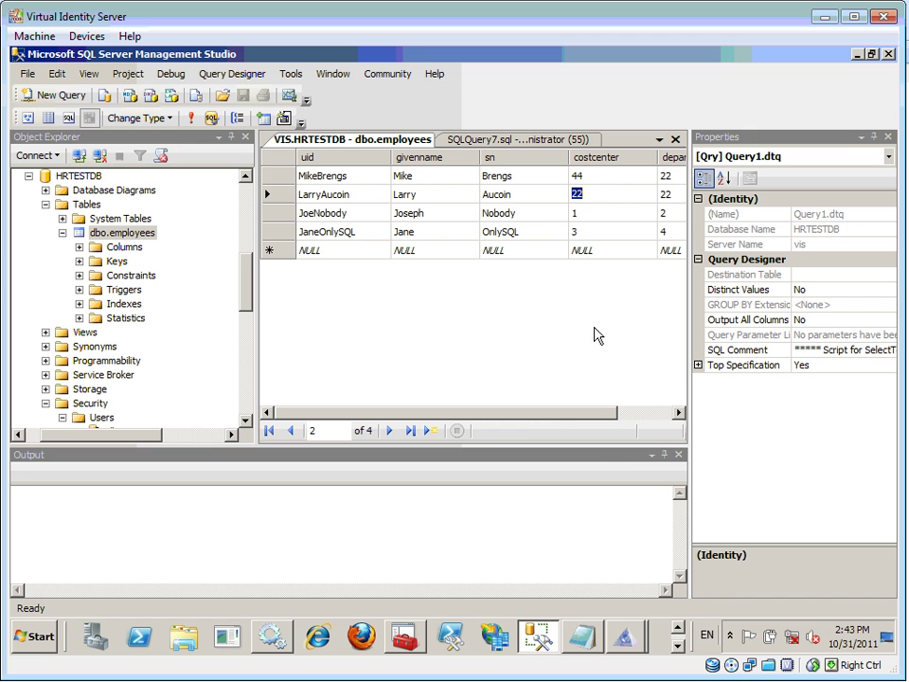
Return to LDAP Manager, reload the joined employee's entry under OU=Employees and check its costcenter attribute.
click(678, 649)
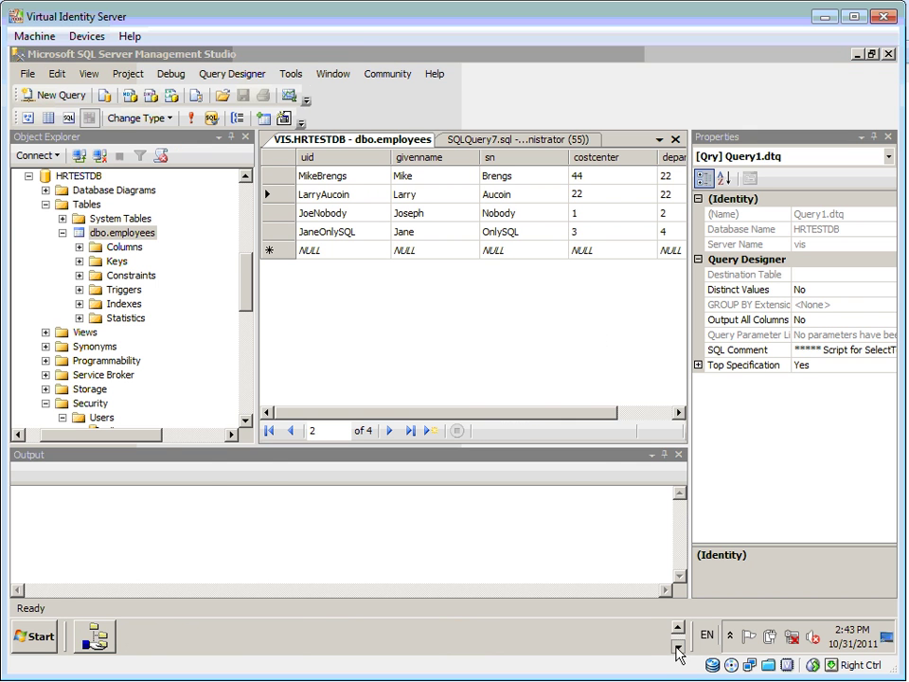
click(95, 636)
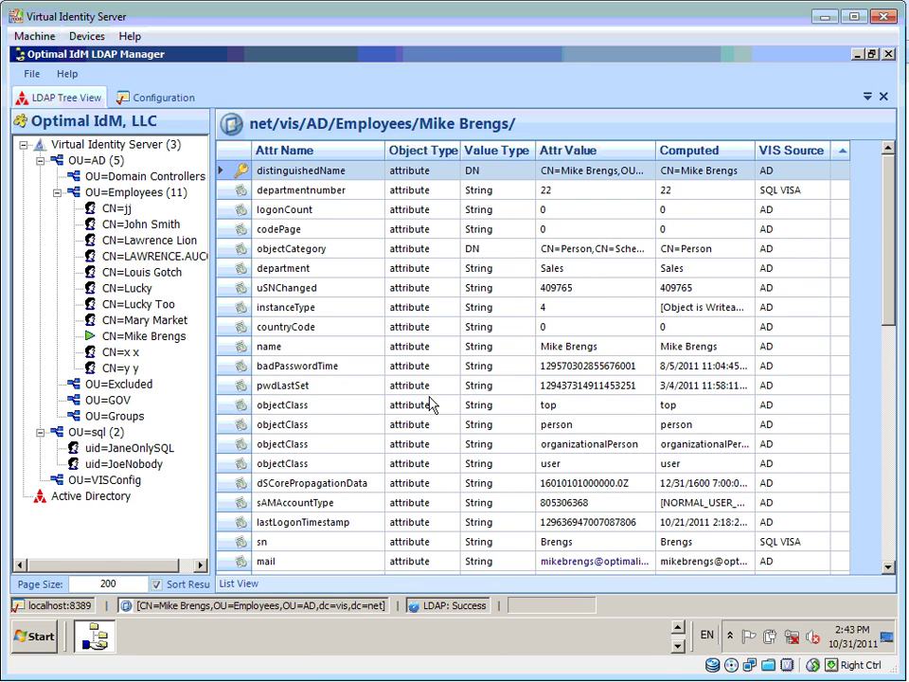
click(120, 341)
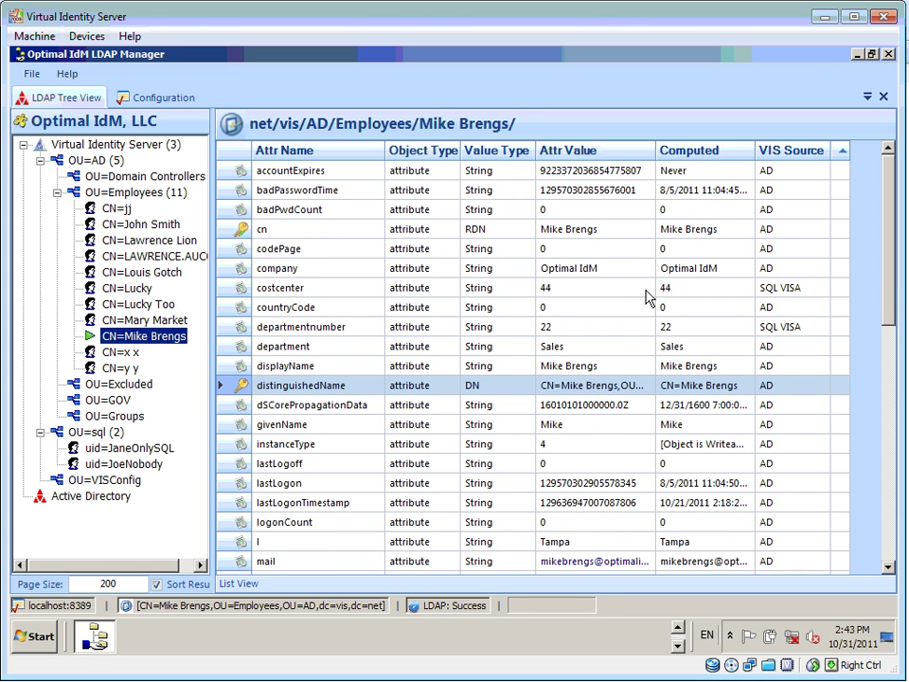
click(645, 290)
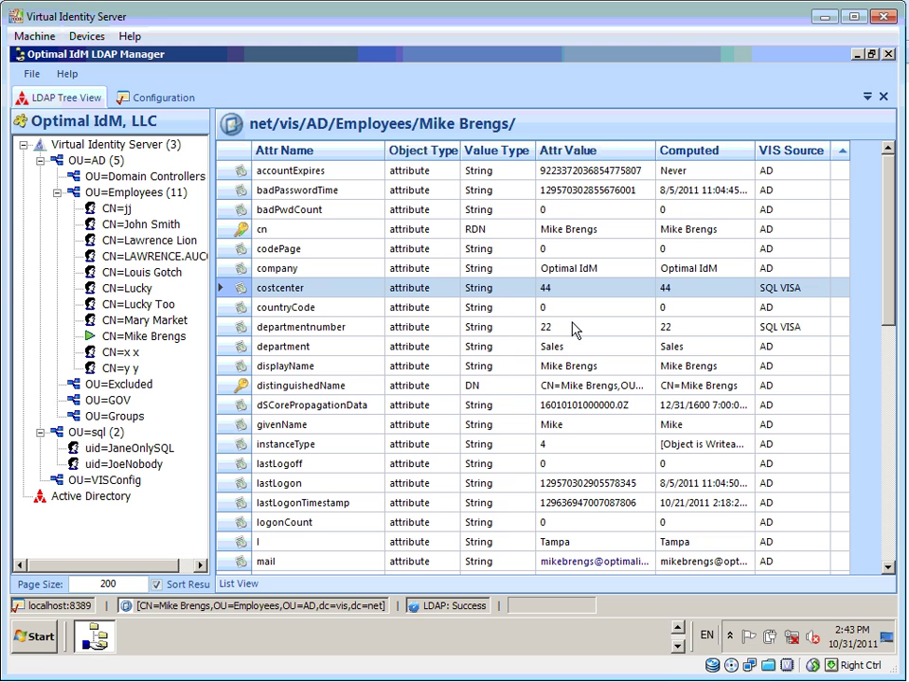
Switch to SQL Server Management Studio and append "pp" to the sn value in the first row of dbo.employees.
click(678, 643)
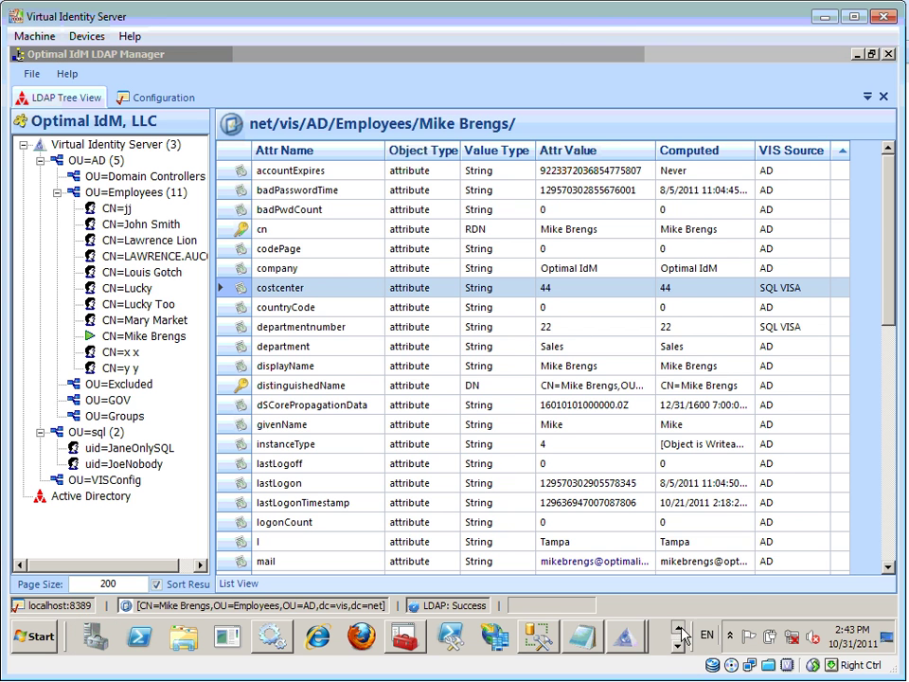
click(537, 635)
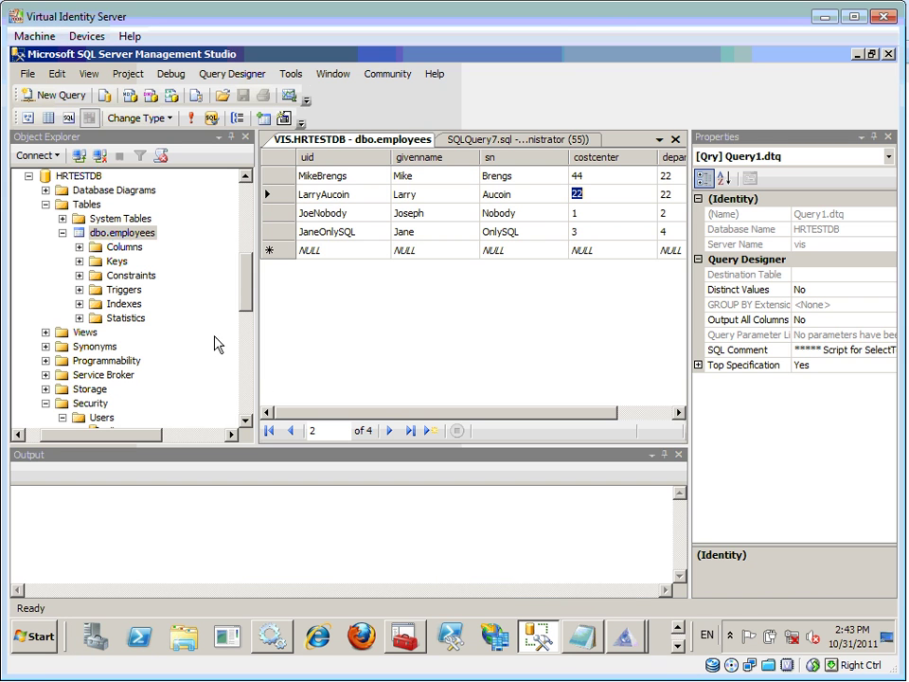
click(529, 176)
click(529, 177)
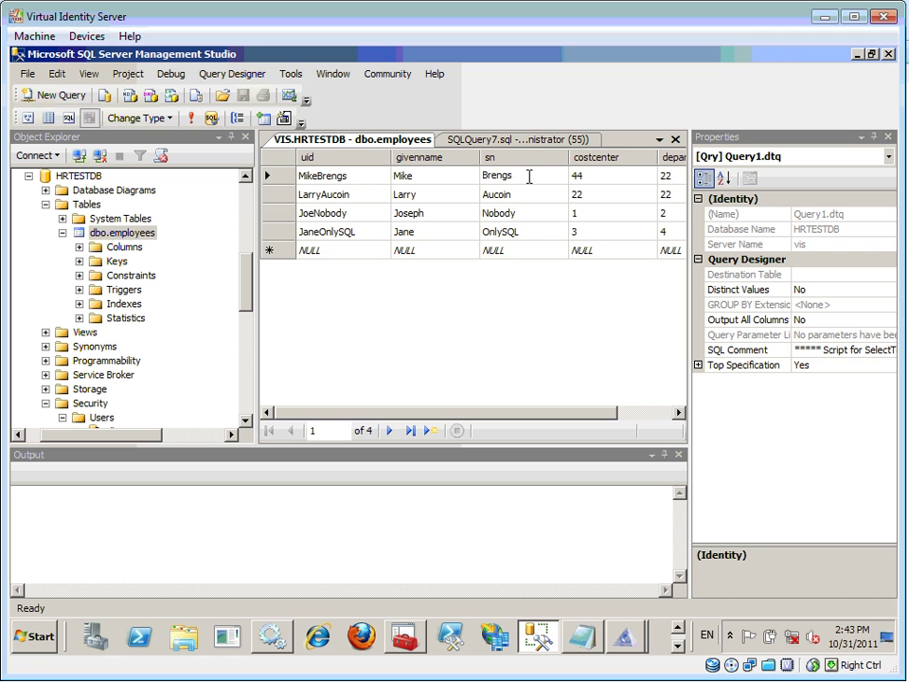
text(pp)
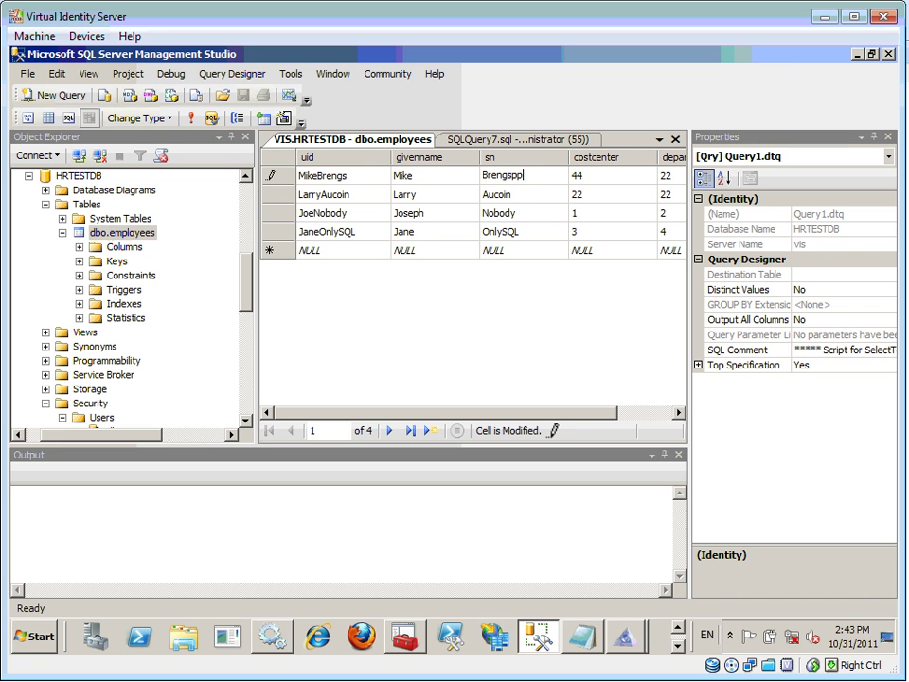
click(525, 194)
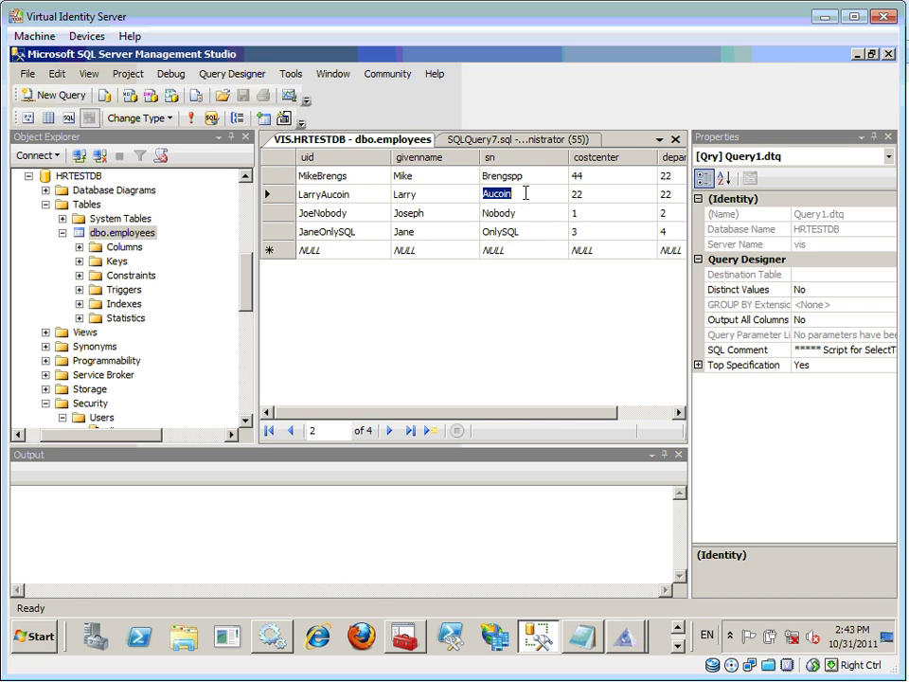
Return to LDAP Manager and check the sn attribute of the joined employee's entry.
click(682, 644)
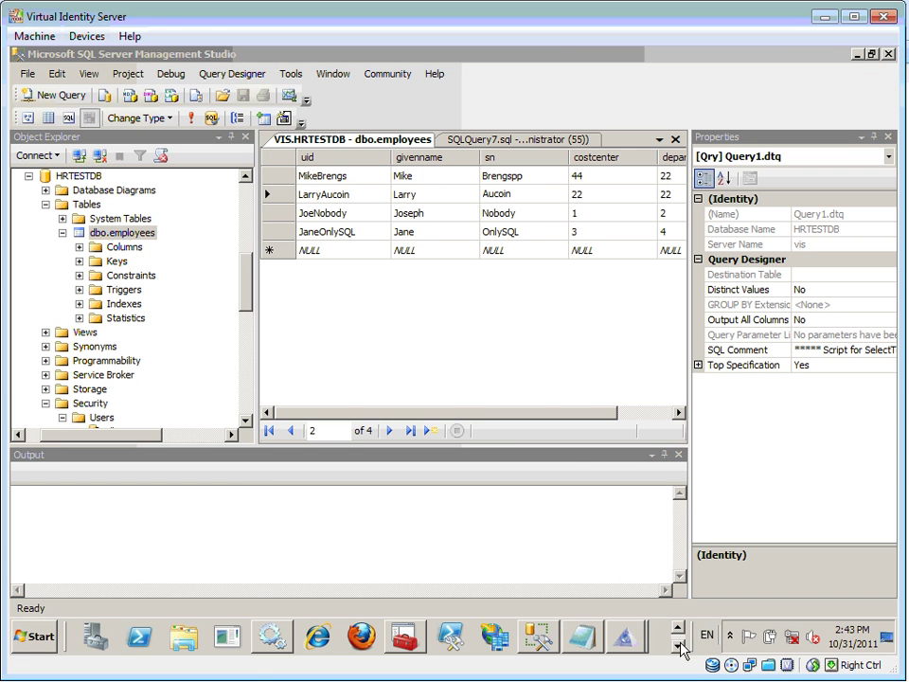
click(110, 644)
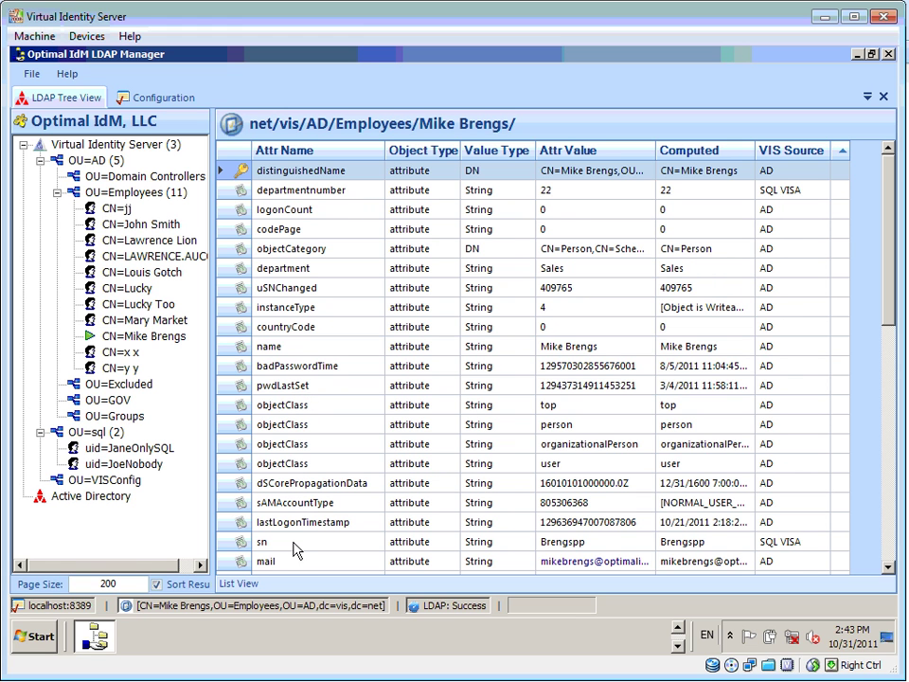
click(469, 544)
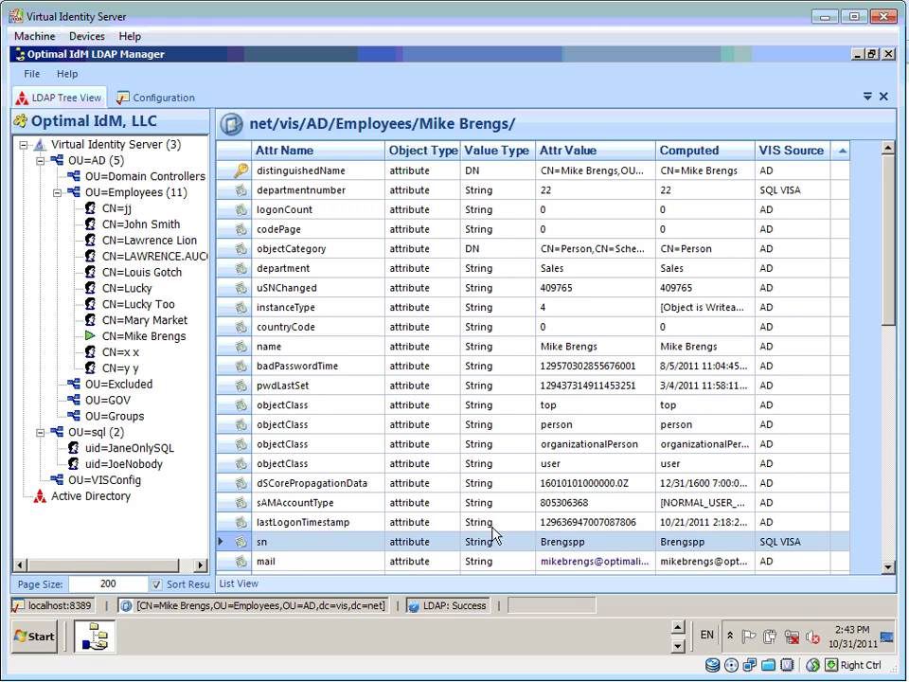